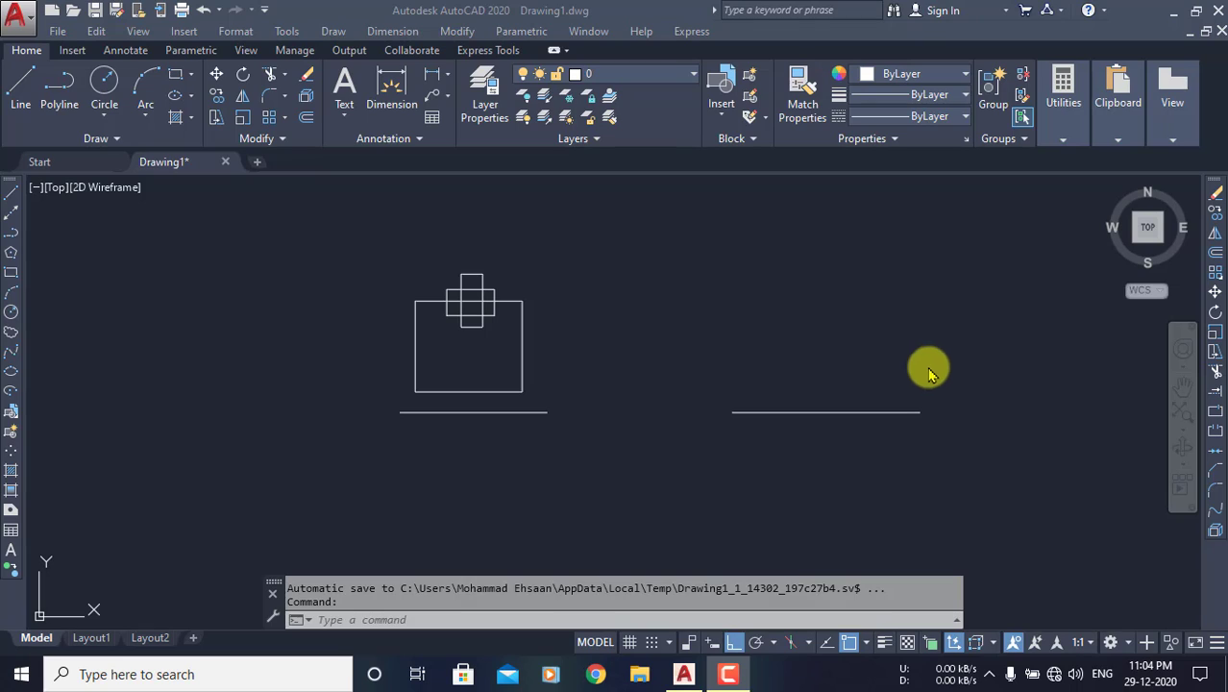
pyautogui.write('mo')
pyautogui.press('BackSpace')
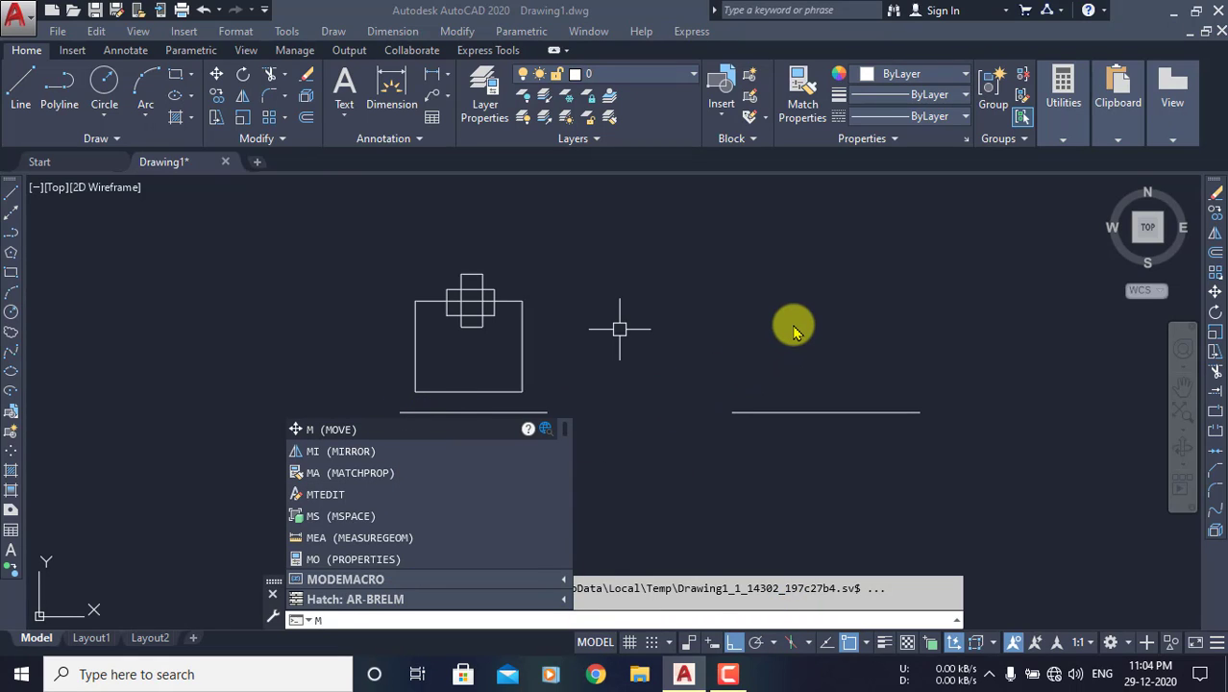
pyautogui.press('Escape')
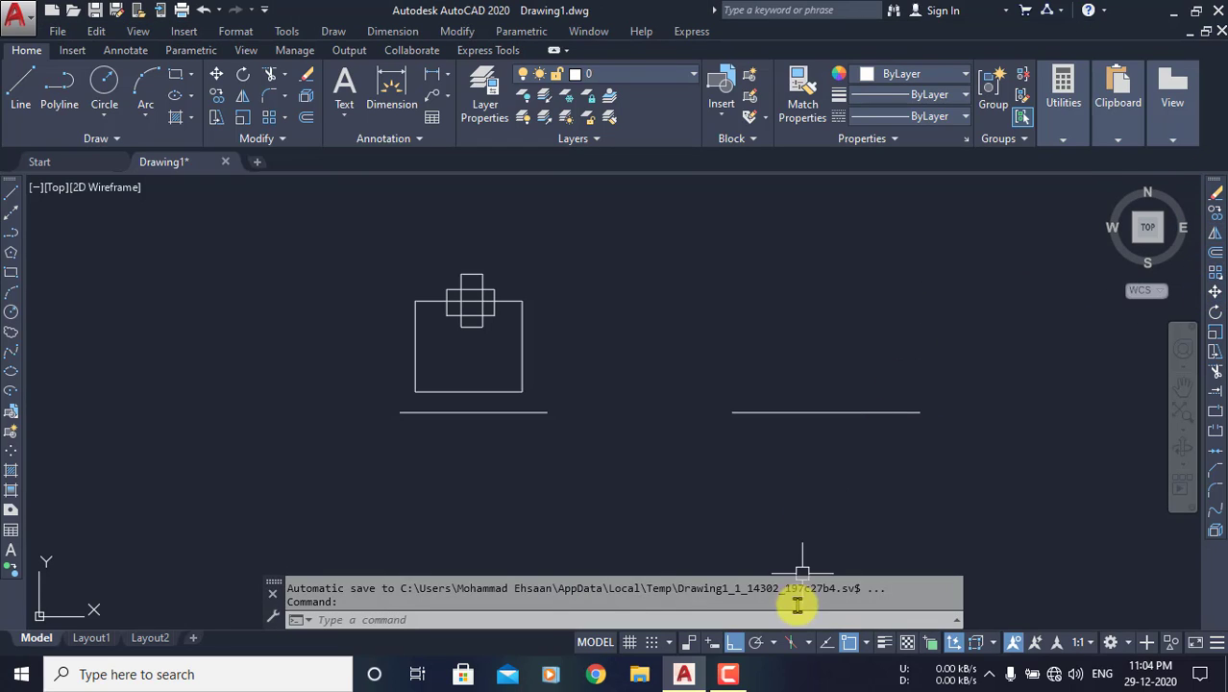
# Start the Move command
pyautogui.write('m')
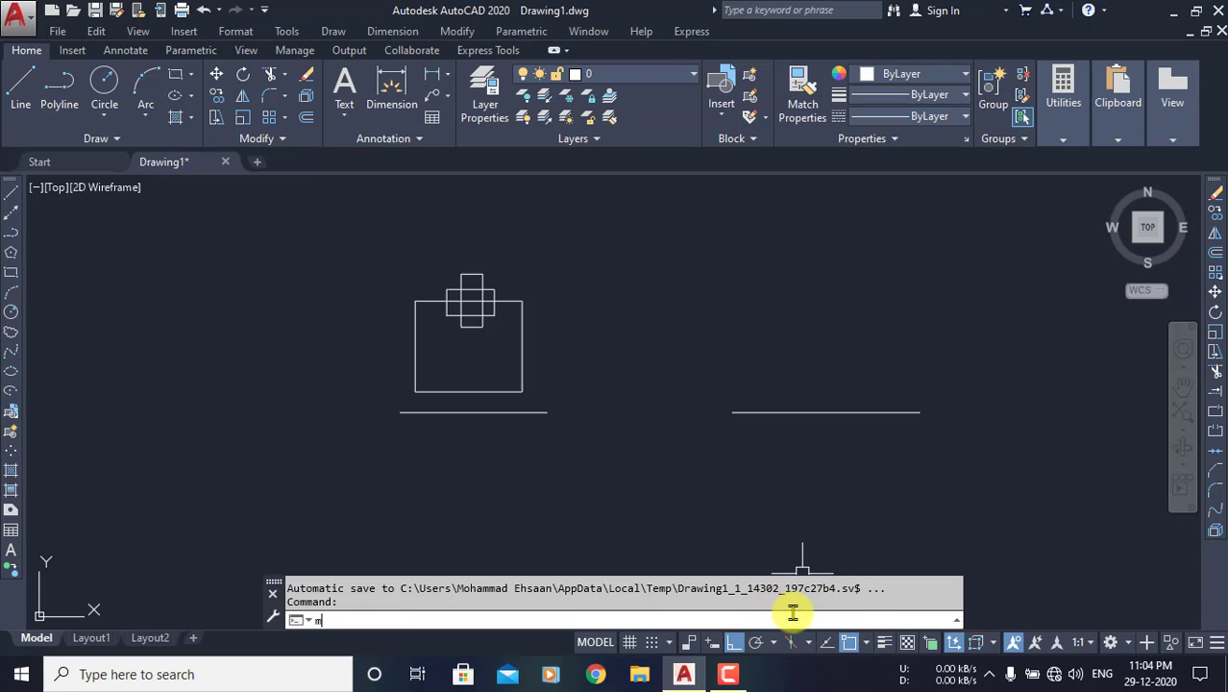
pyautogui.press('Return')
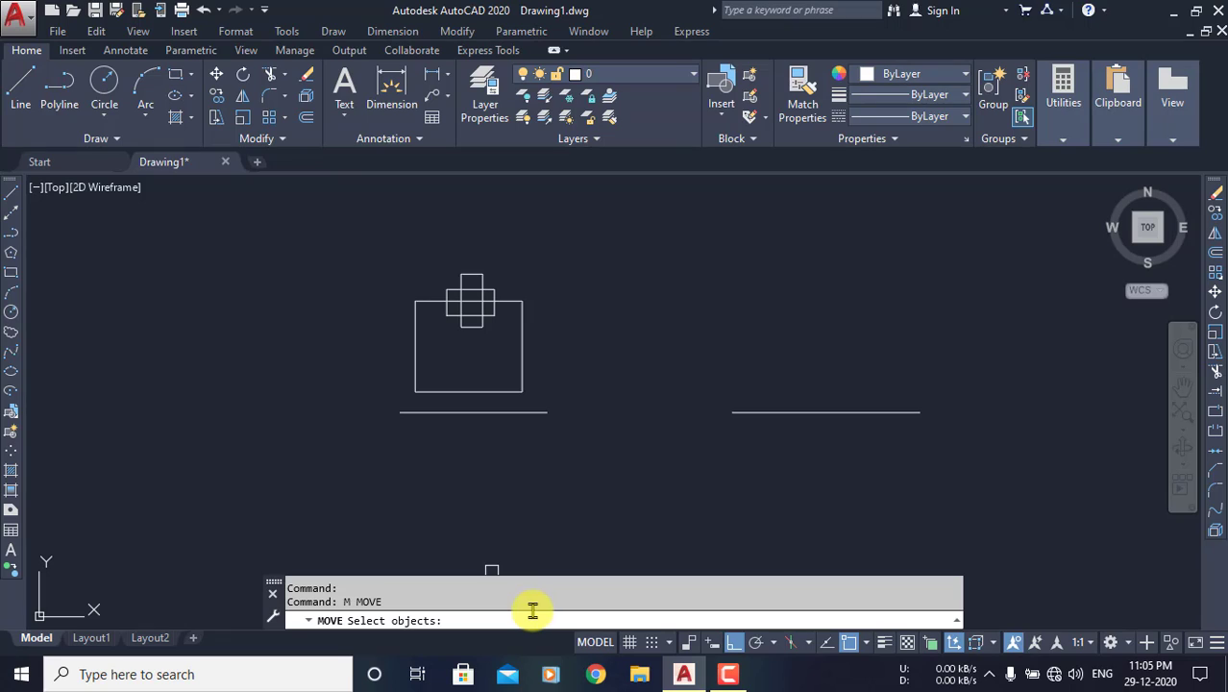
pyautogui.moveTo(391, 244)
pyautogui.mouseDown()
pyautogui.moveTo(493, 400)
pyautogui.moveTo(559, 401)
pyautogui.mouseUp()
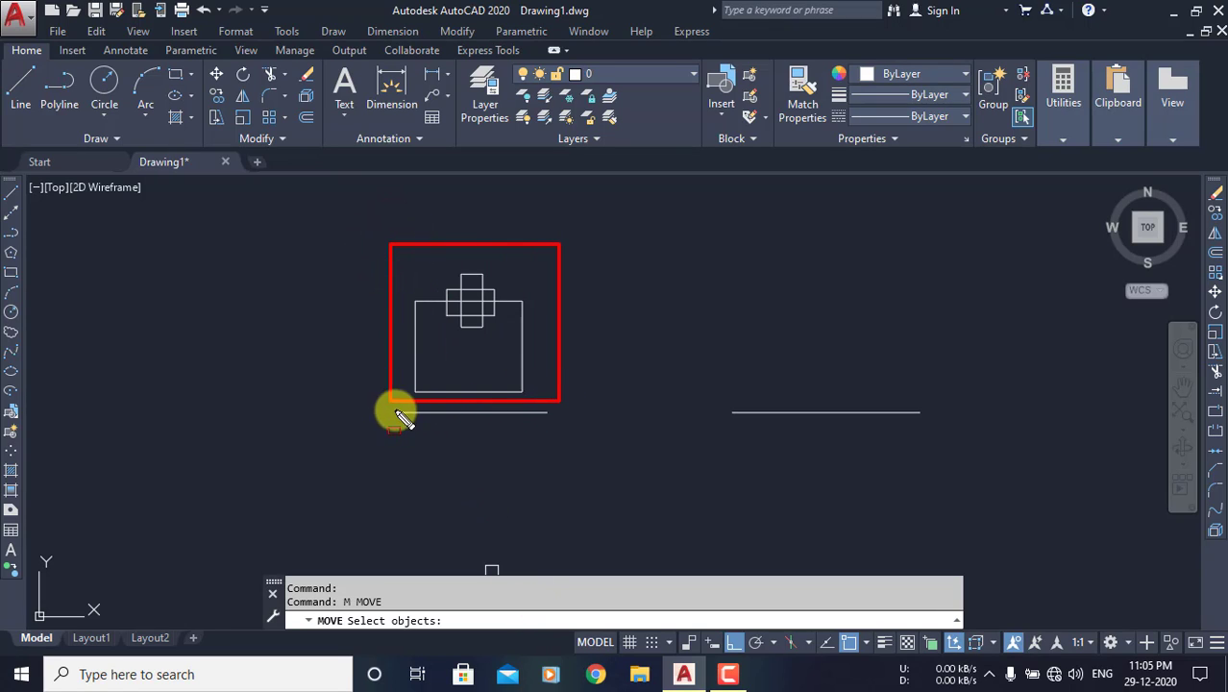
pyautogui.moveTo(402, 421); pyautogui.dragTo(554, 424)
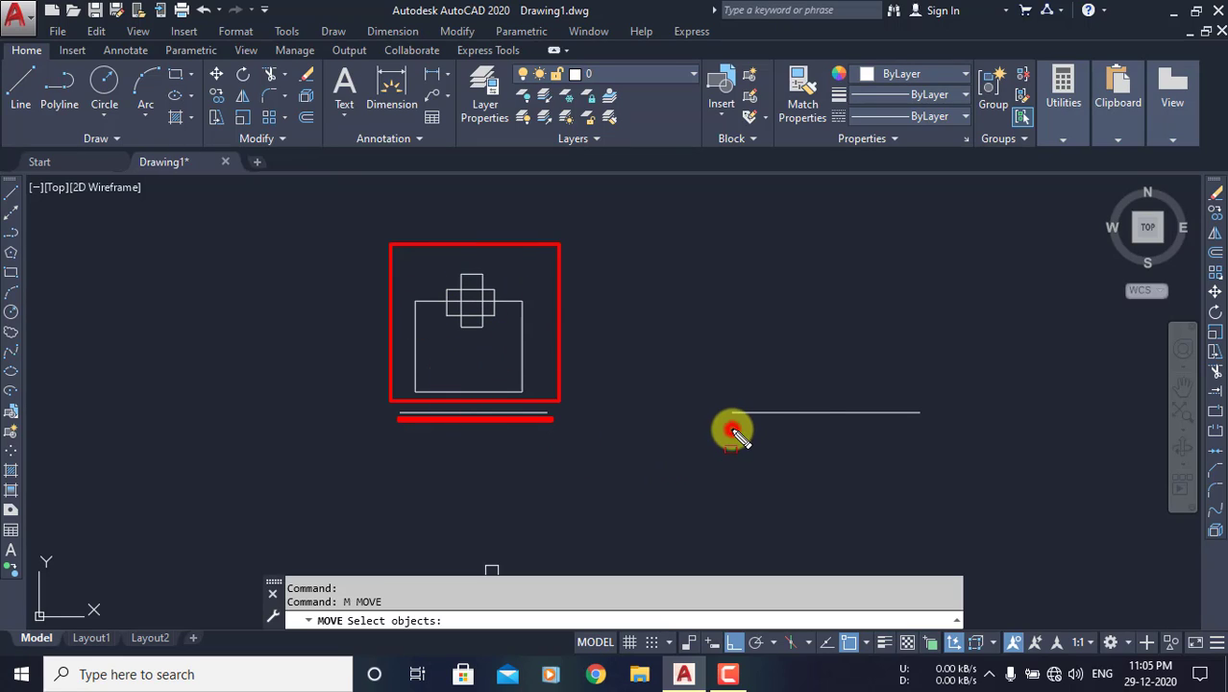
pyautogui.moveTo(732, 432); pyautogui.dragTo(925, 434)
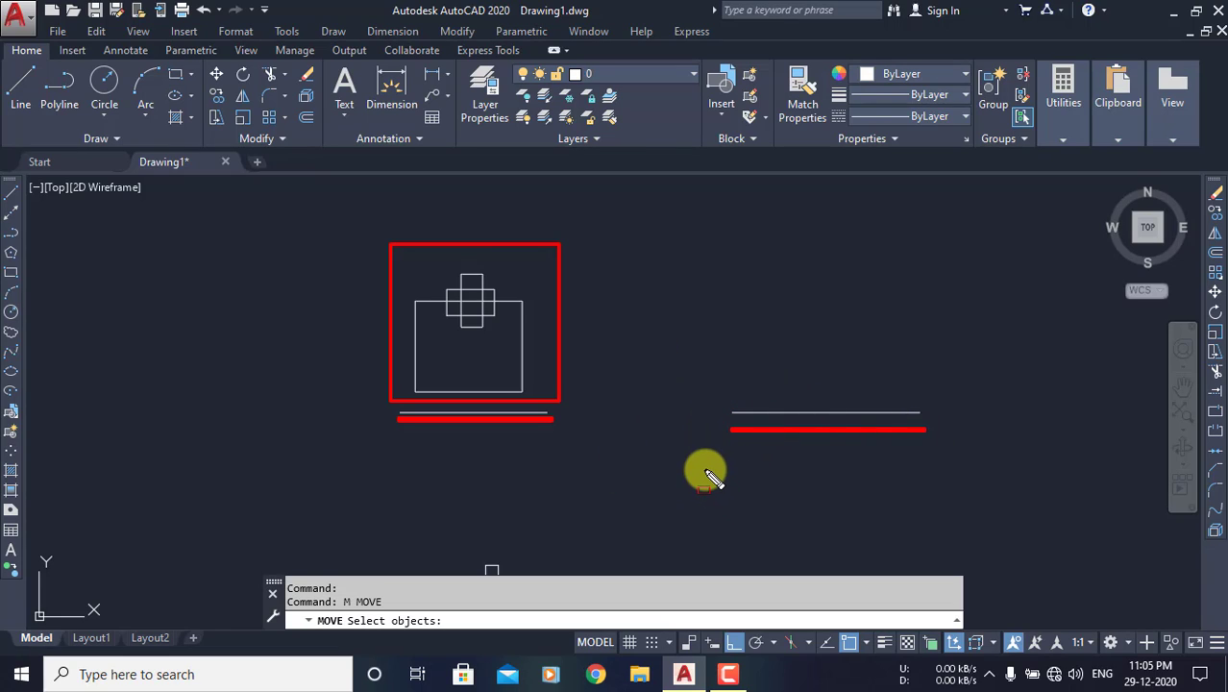
pyautogui.press('Escape')
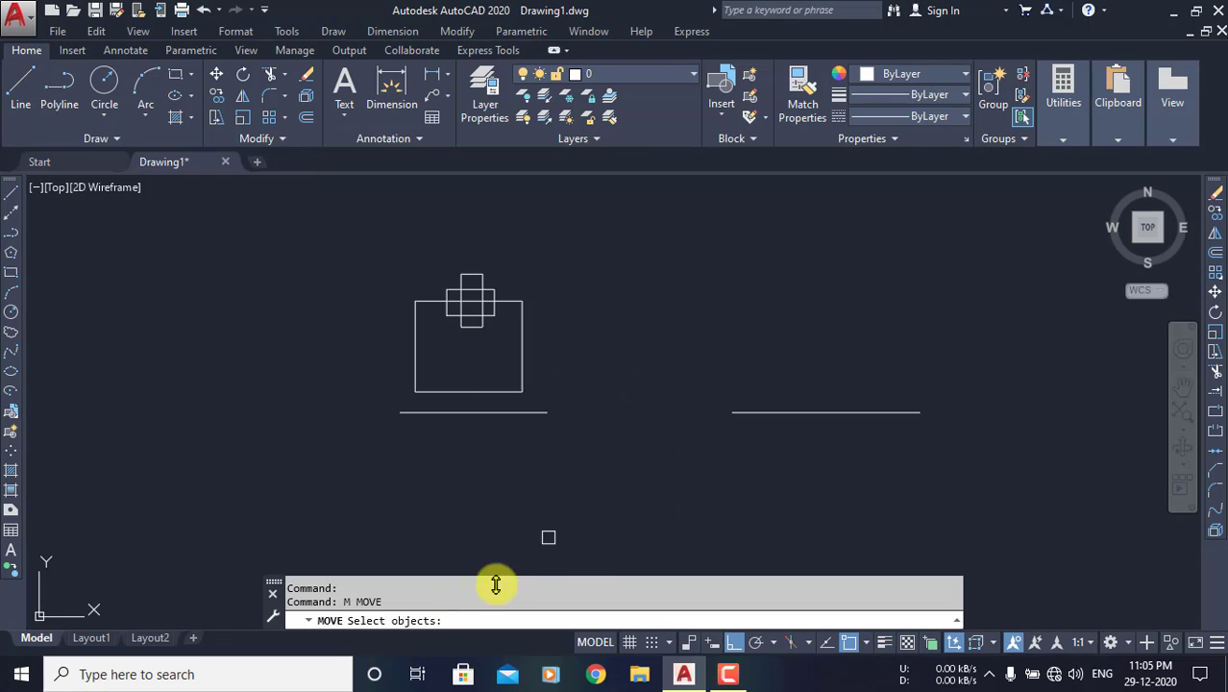
# Select the large rectangle and the two small crossing rectangles on its top edge as the objects to move
pyautogui.click(390, 250)
pyautogui.click(567, 403)
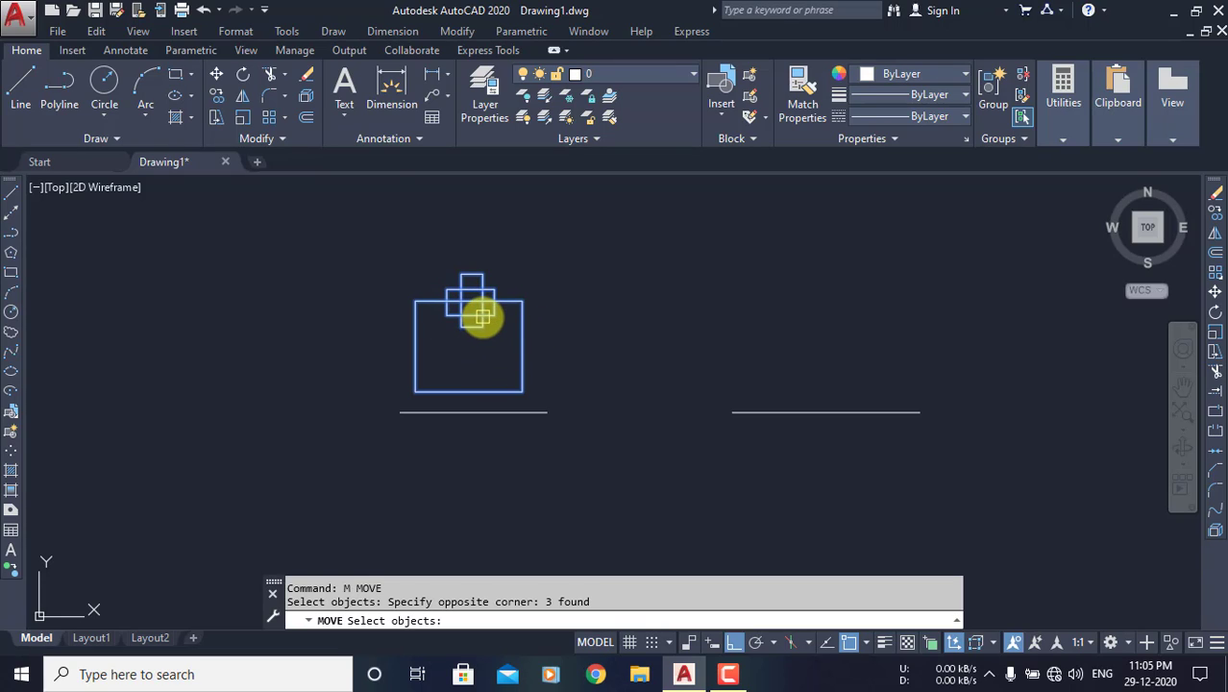
pyautogui.press('Return')
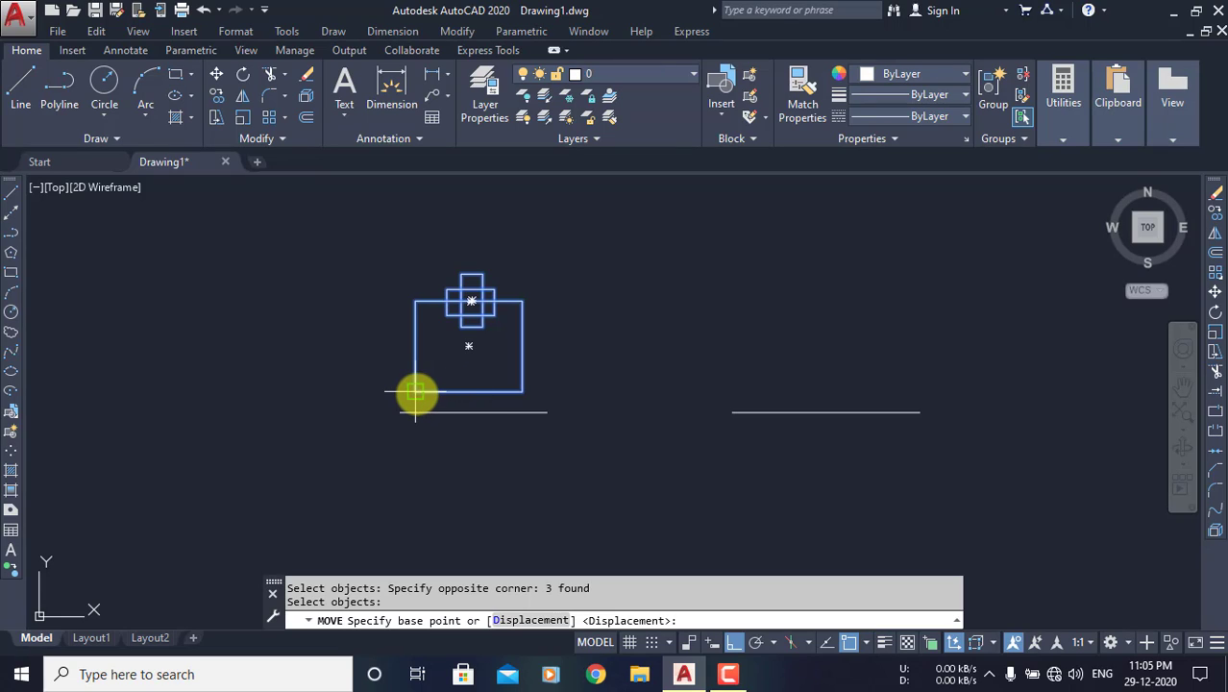
pyautogui.press('F8')
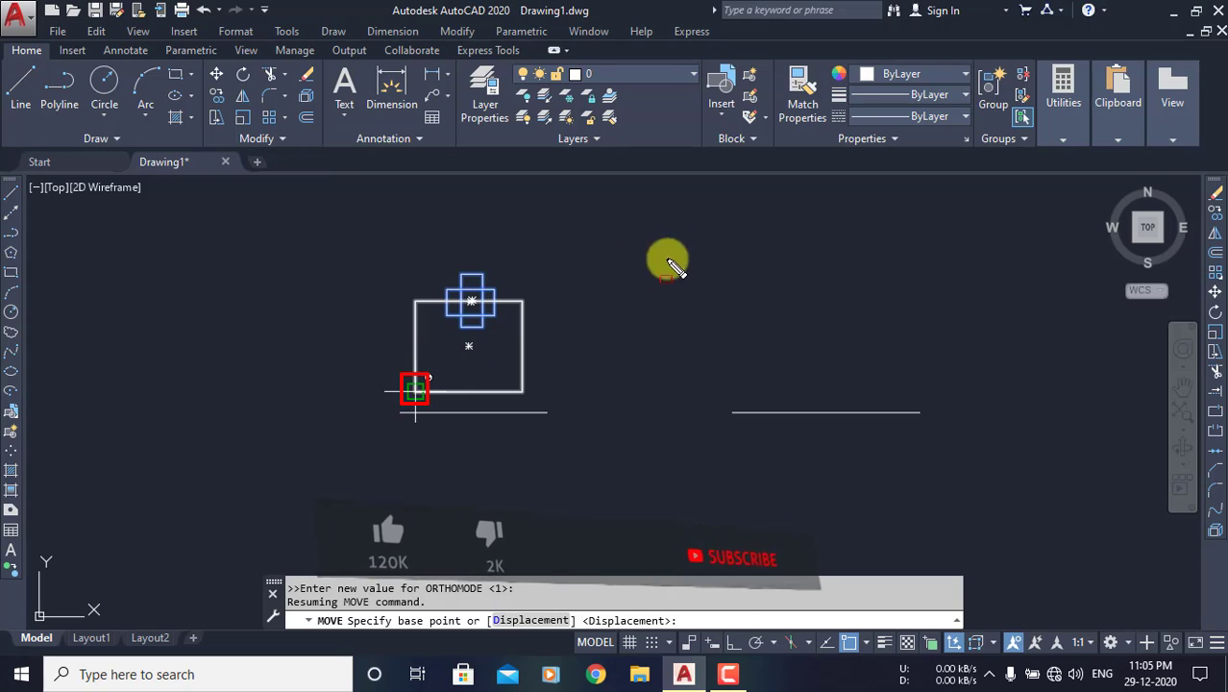
pyautogui.moveTo(749, 272); pyautogui.dragTo(907, 391)
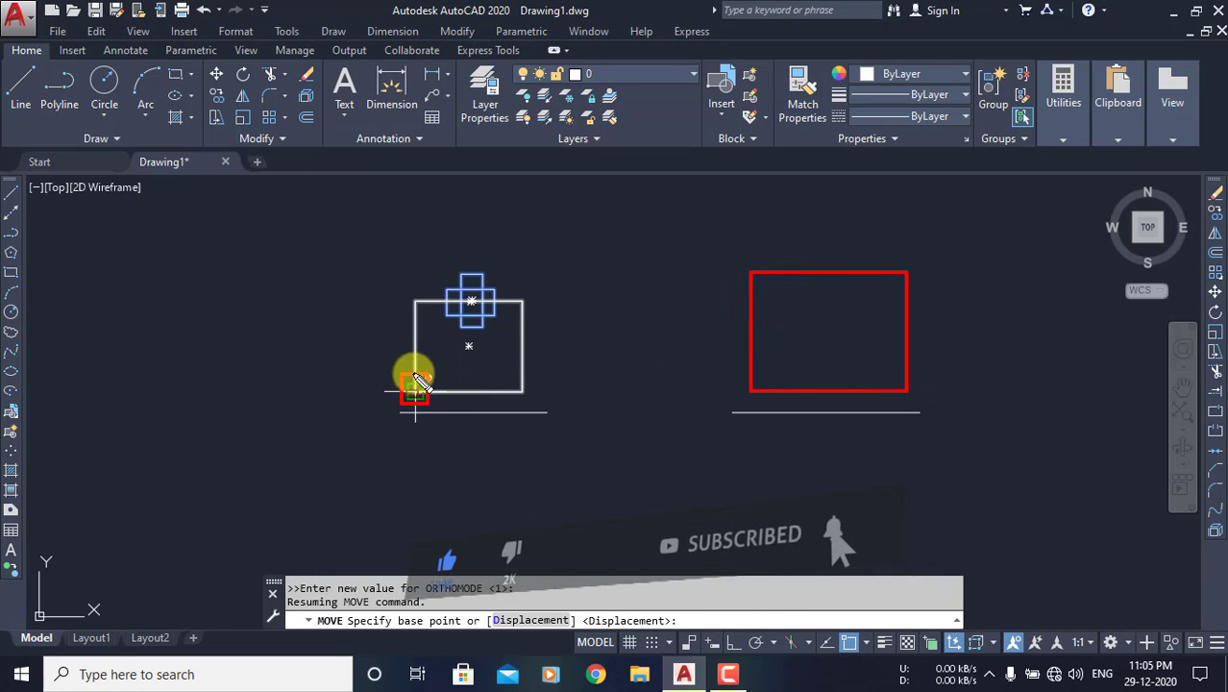
pyautogui.moveTo(740, 374); pyautogui.dragTo(769, 404)
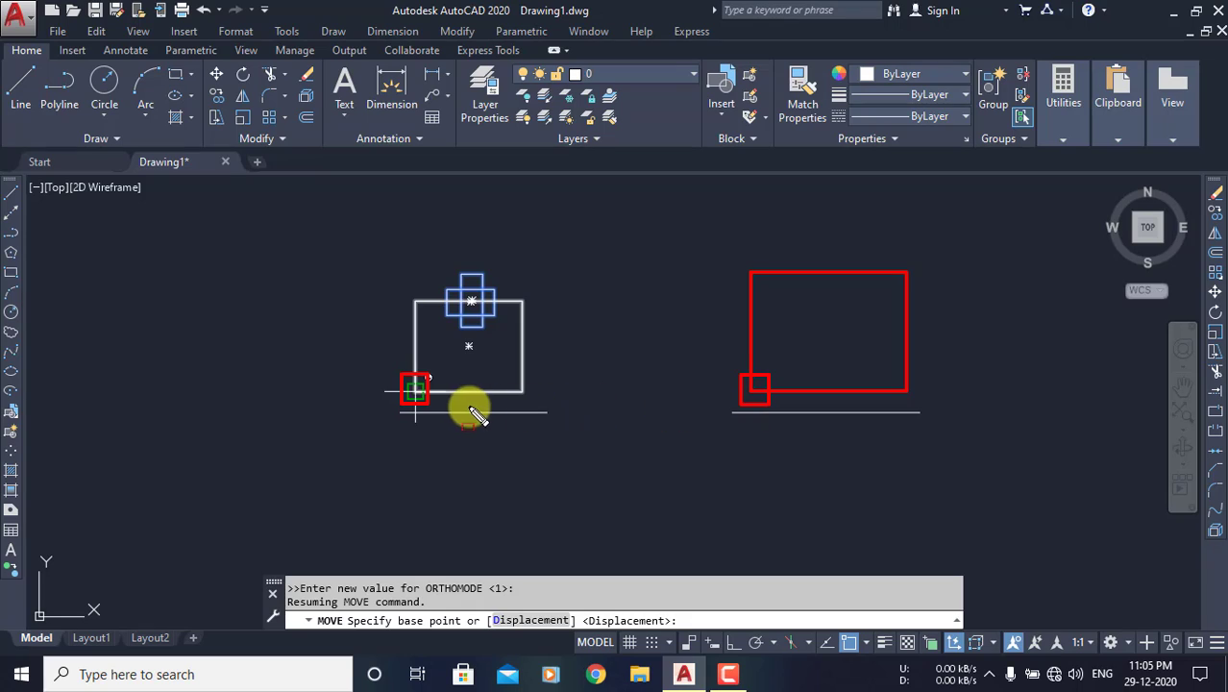
pyautogui.moveTo(413, 397); pyautogui.dragTo(429, 405)
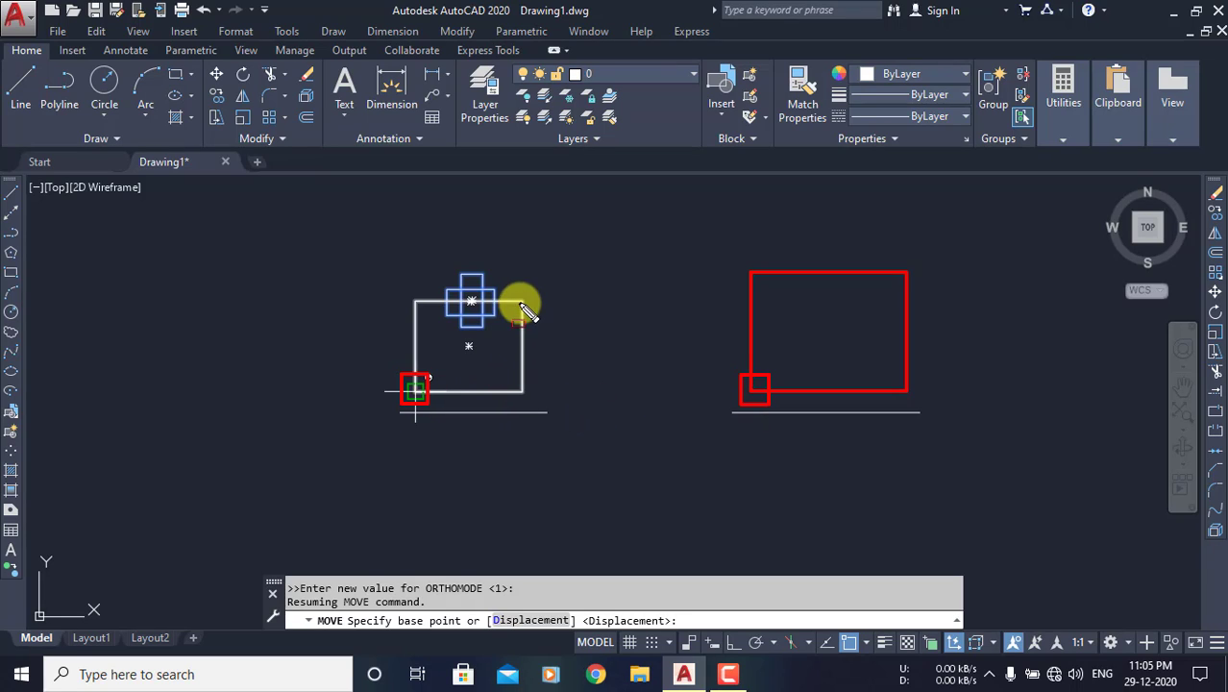
pyautogui.moveTo(509, 375); pyautogui.dragTo(534, 404)
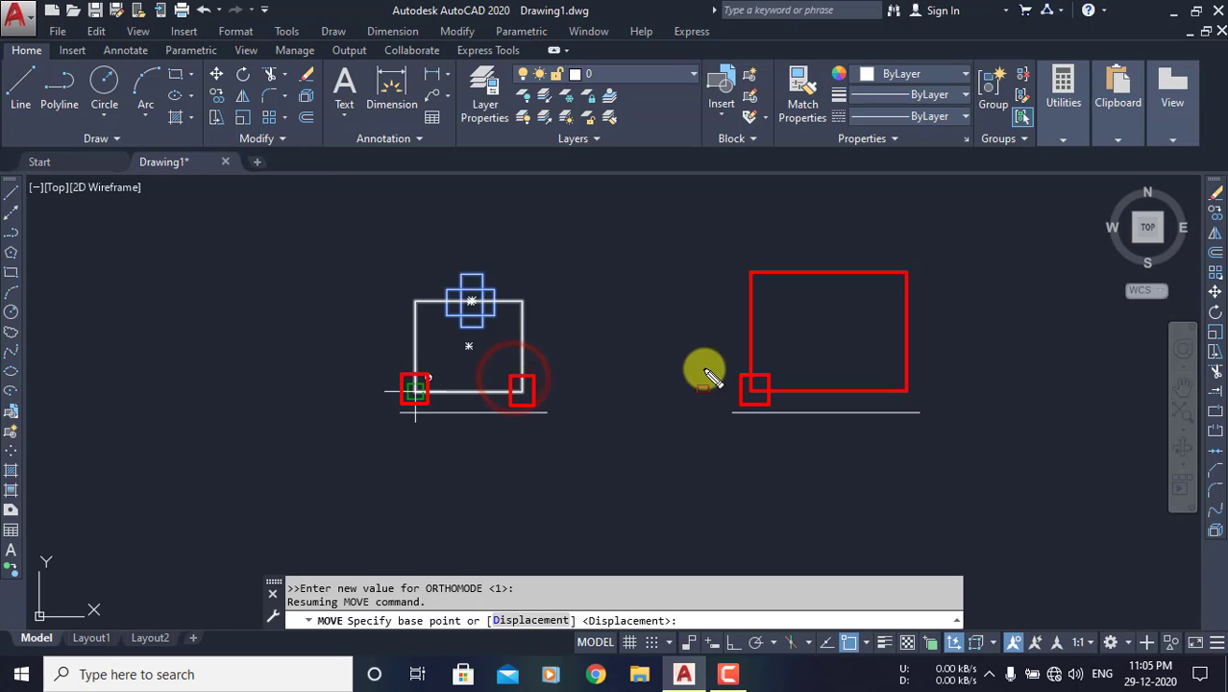
pyautogui.moveTo(730, 363); pyautogui.dragTo(781, 414)
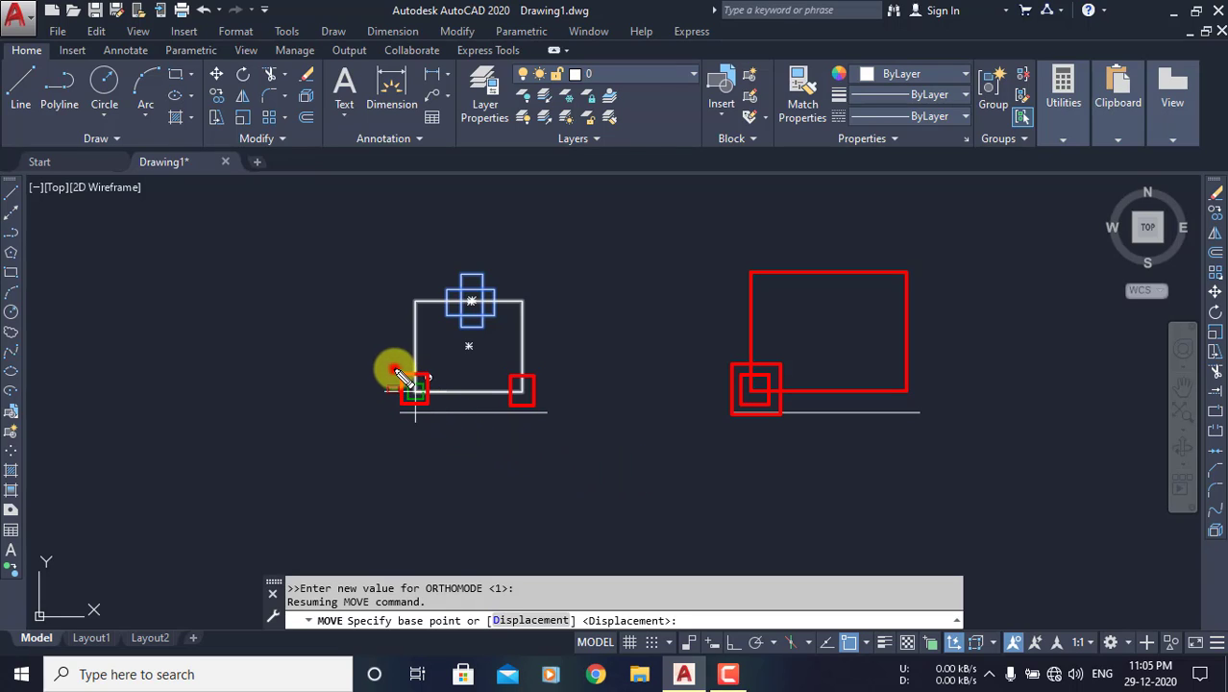
pyautogui.moveTo(393, 369); pyautogui.dragTo(439, 409)
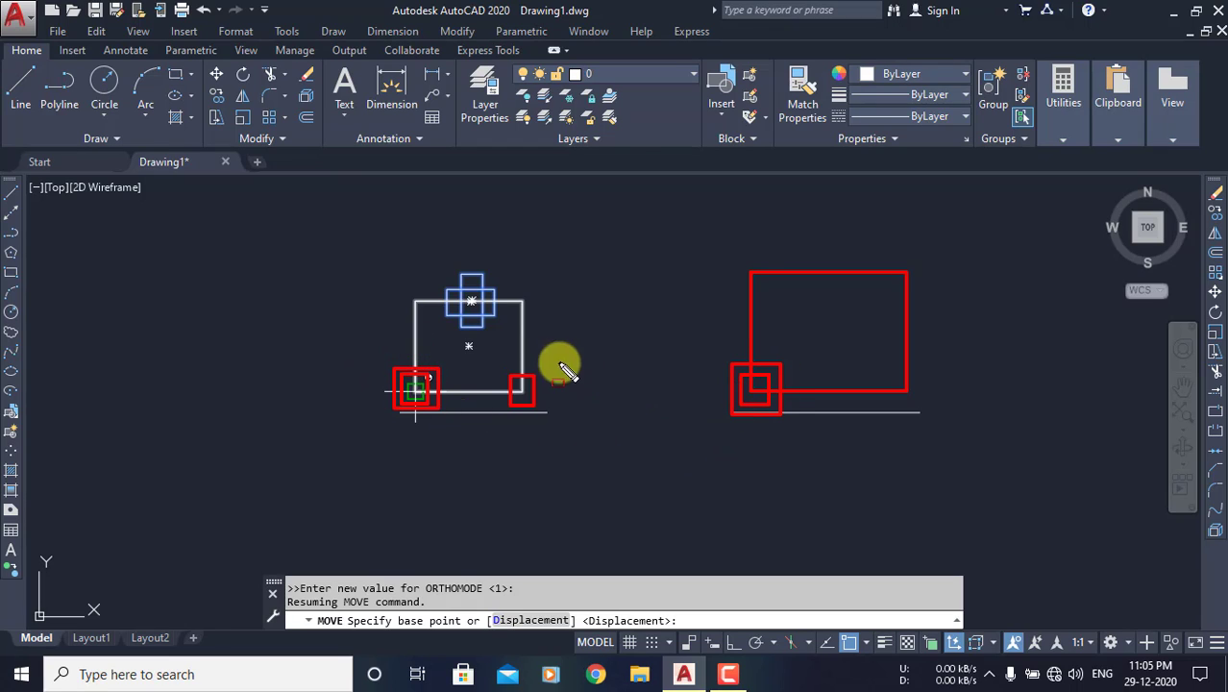
pyautogui.moveTo(453, 330); pyautogui.dragTo(485, 358)
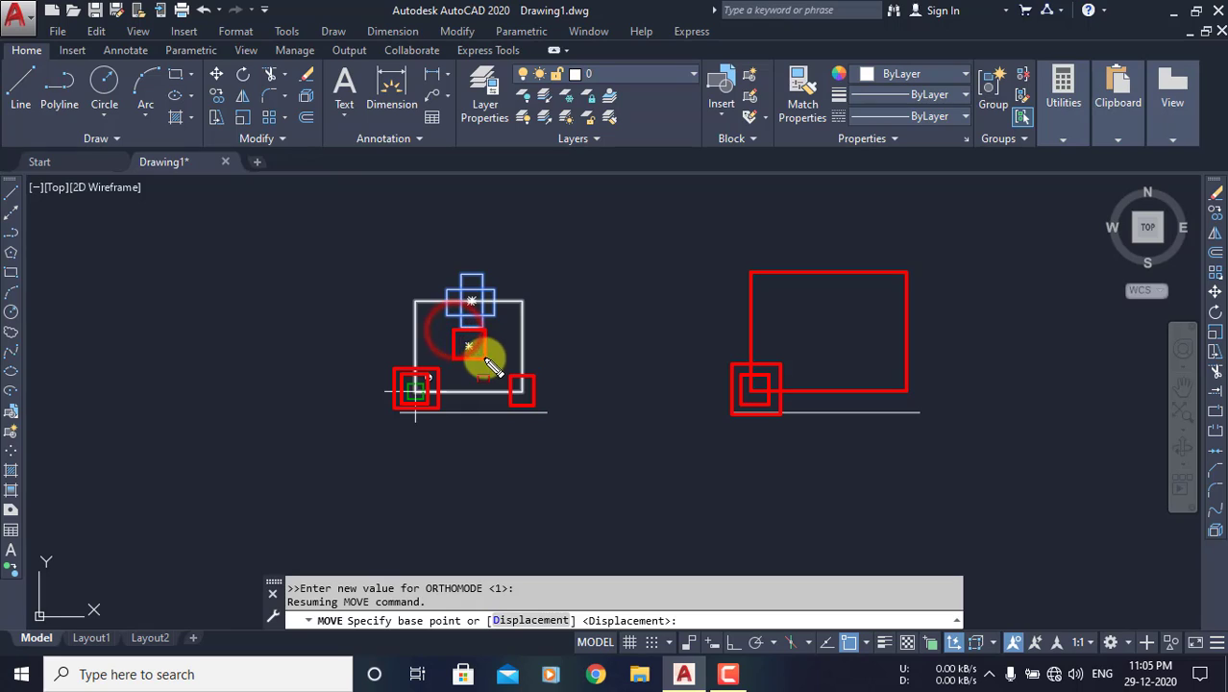
pyautogui.moveTo(819, 316); pyautogui.dragTo(854, 350)
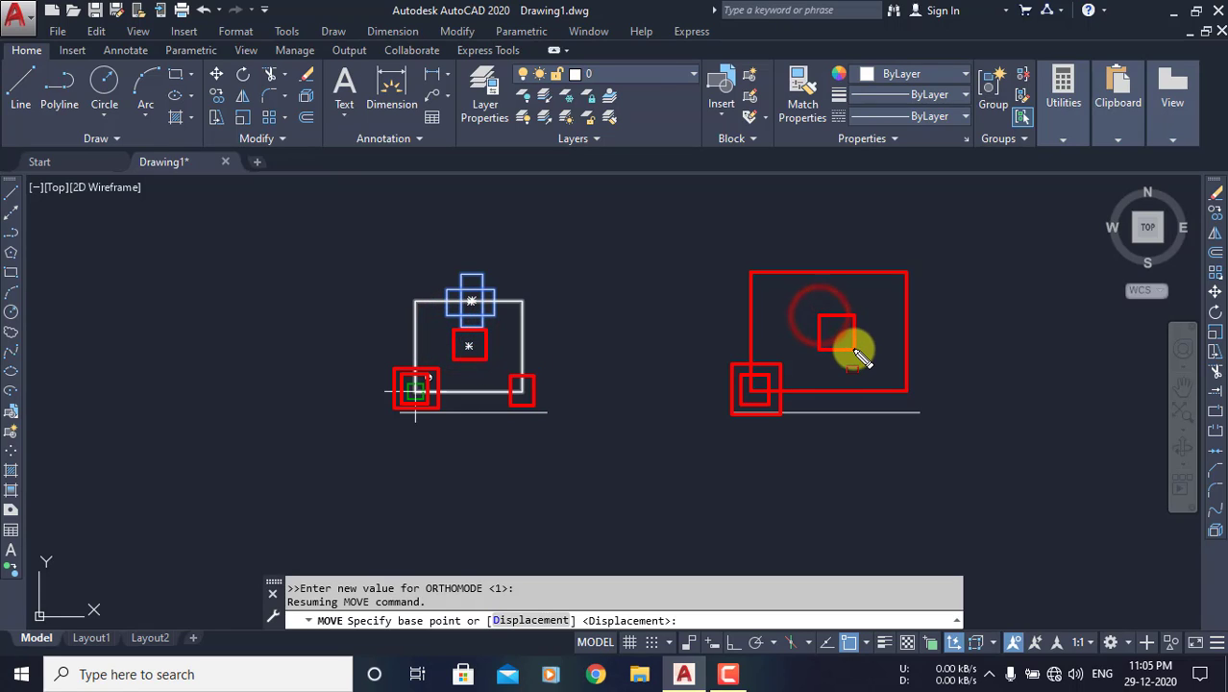
pyautogui.moveTo(509, 286); pyautogui.dragTo(533, 309)
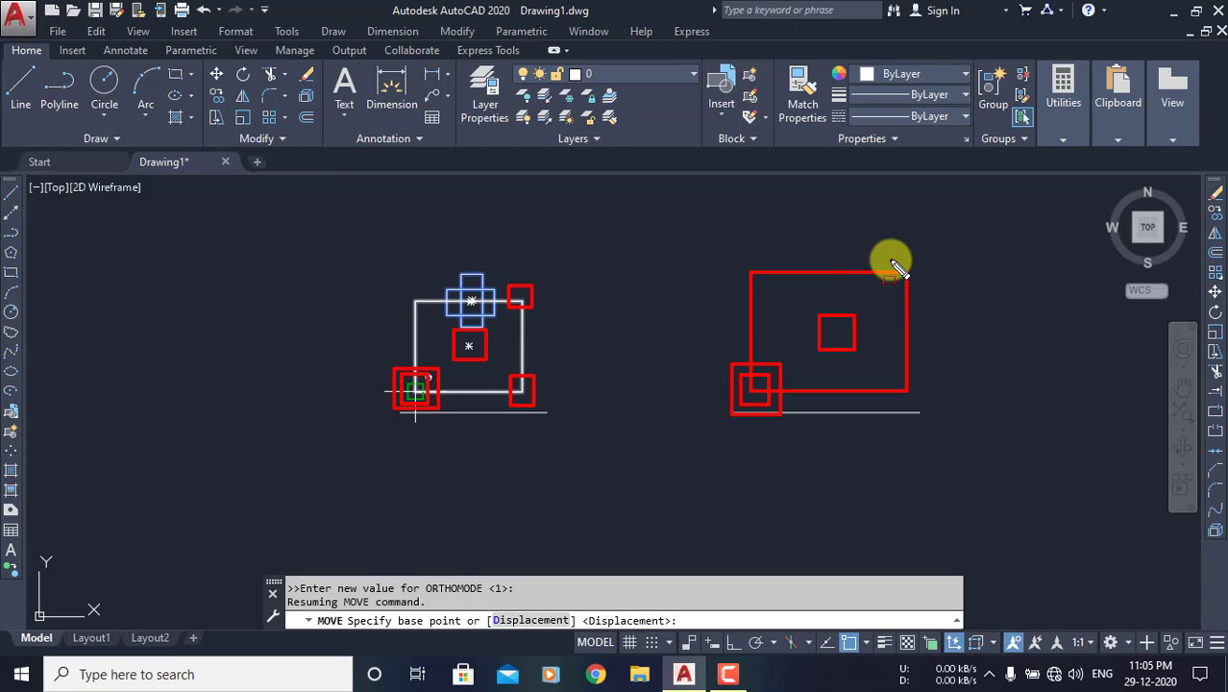
pyautogui.moveTo(890, 259); pyautogui.dragTo(918, 282)
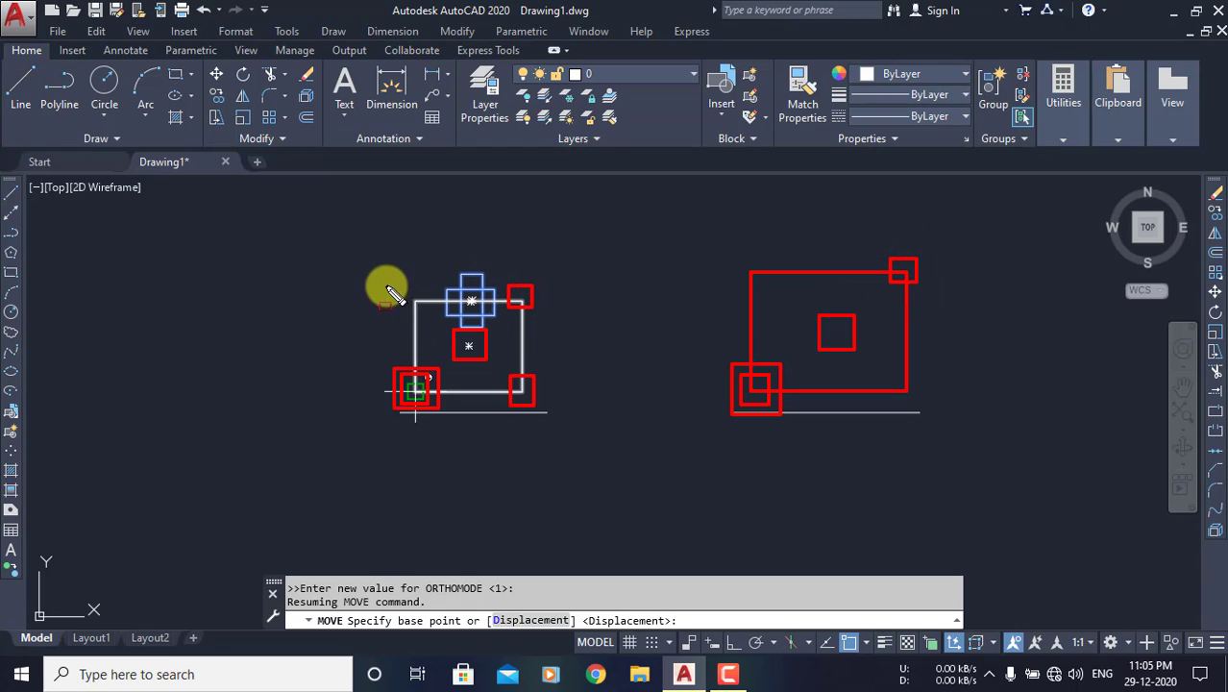
pyautogui.moveTo(388, 287); pyautogui.dragTo(429, 315)
pyautogui.moveTo(731, 256); pyautogui.dragTo(763, 291)
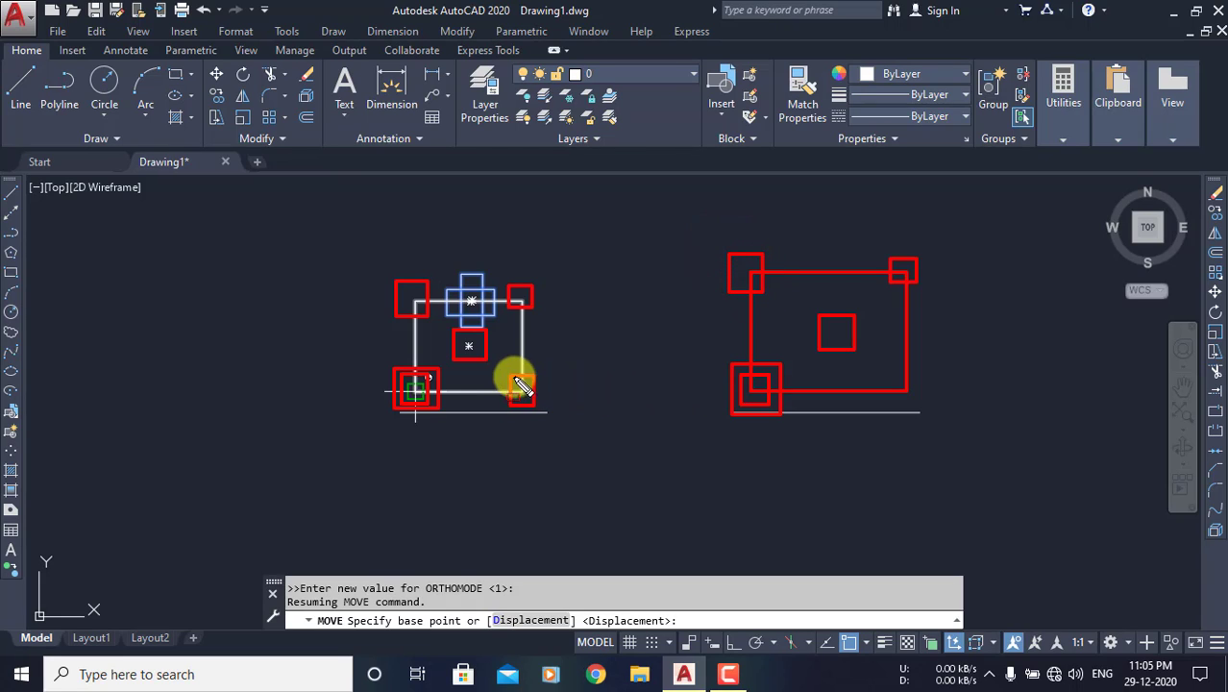
pyautogui.moveTo(506, 370); pyautogui.dragTo(536, 407)
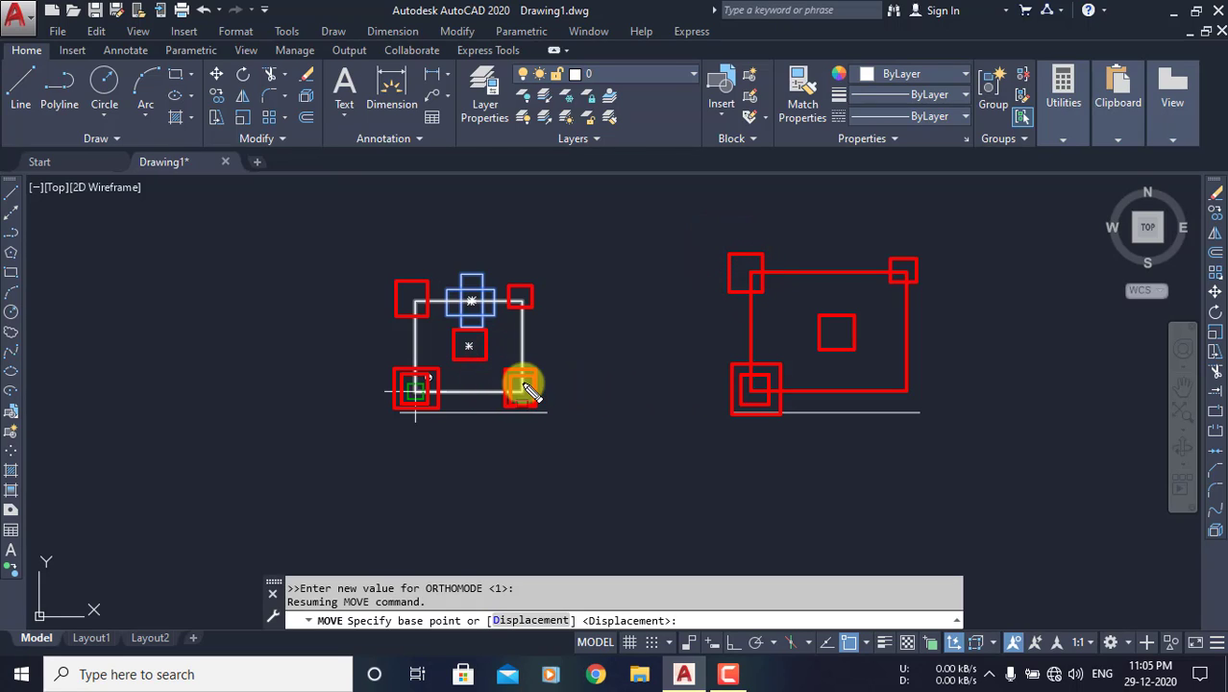
pyautogui.moveTo(890, 377); pyautogui.dragTo(917, 399)
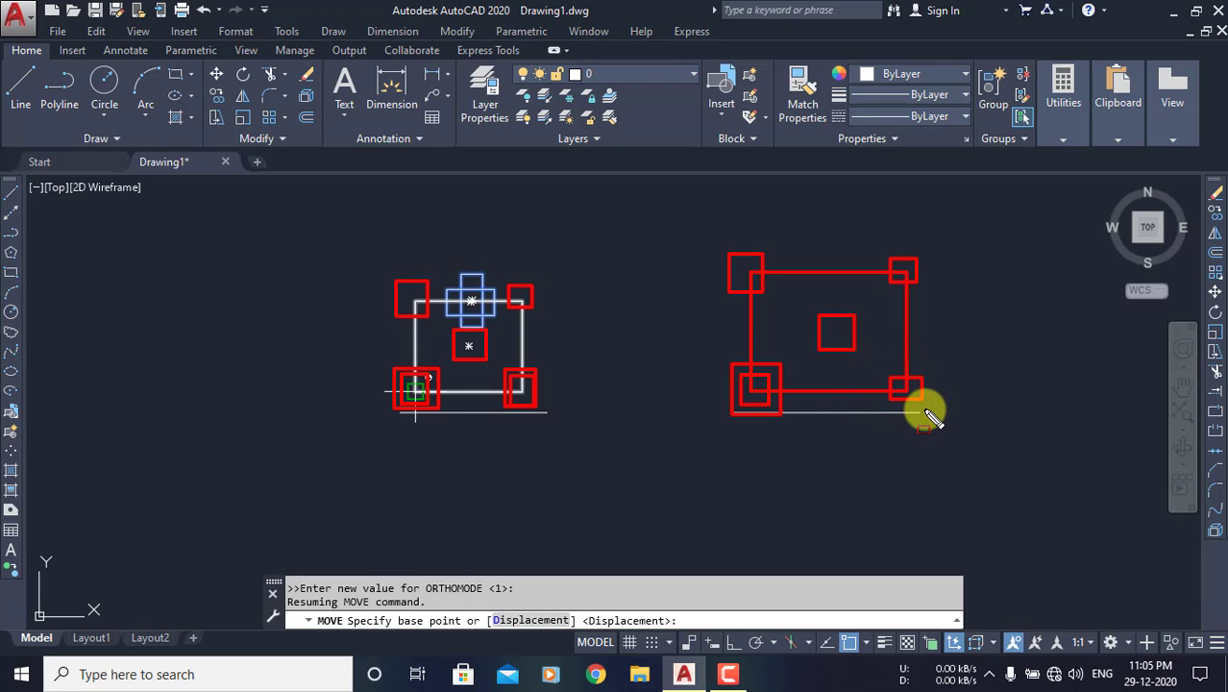
pyautogui.hotkey('ctrl', 'shift', 'd')
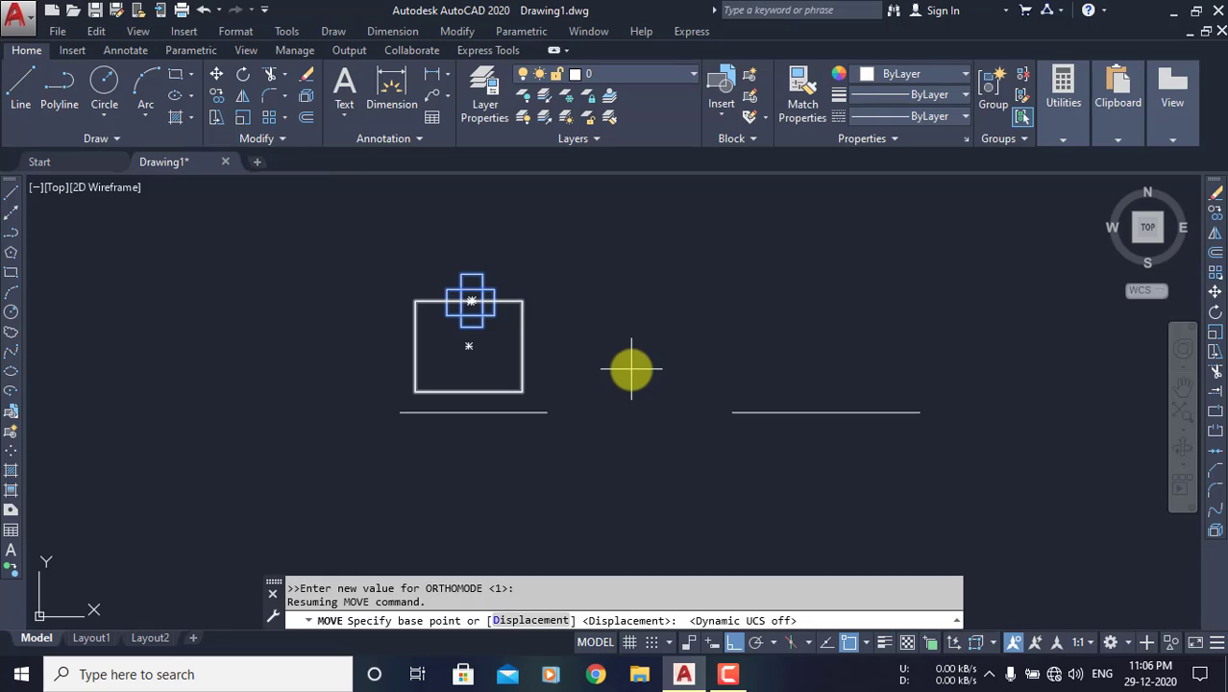
# Move the selected rectangles 75 units horizontally toward the second line, using the large rectangle's lower-left corner as base point
pyautogui.click(415, 391)
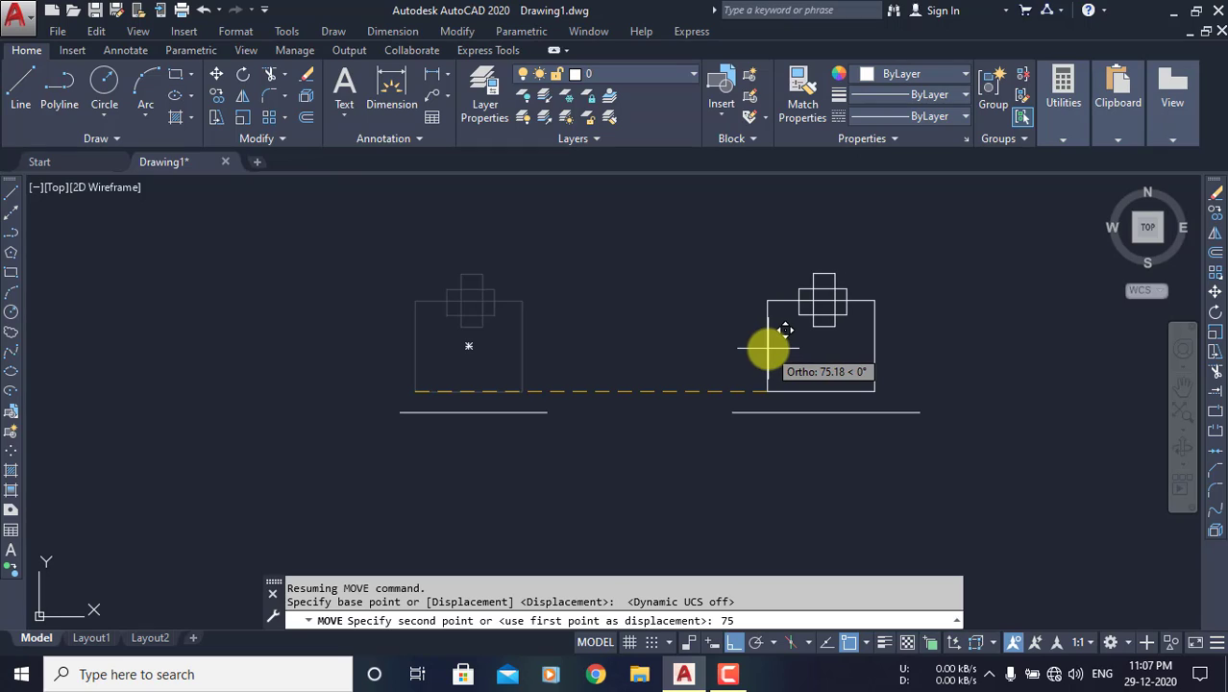
pyautogui.press('Return')
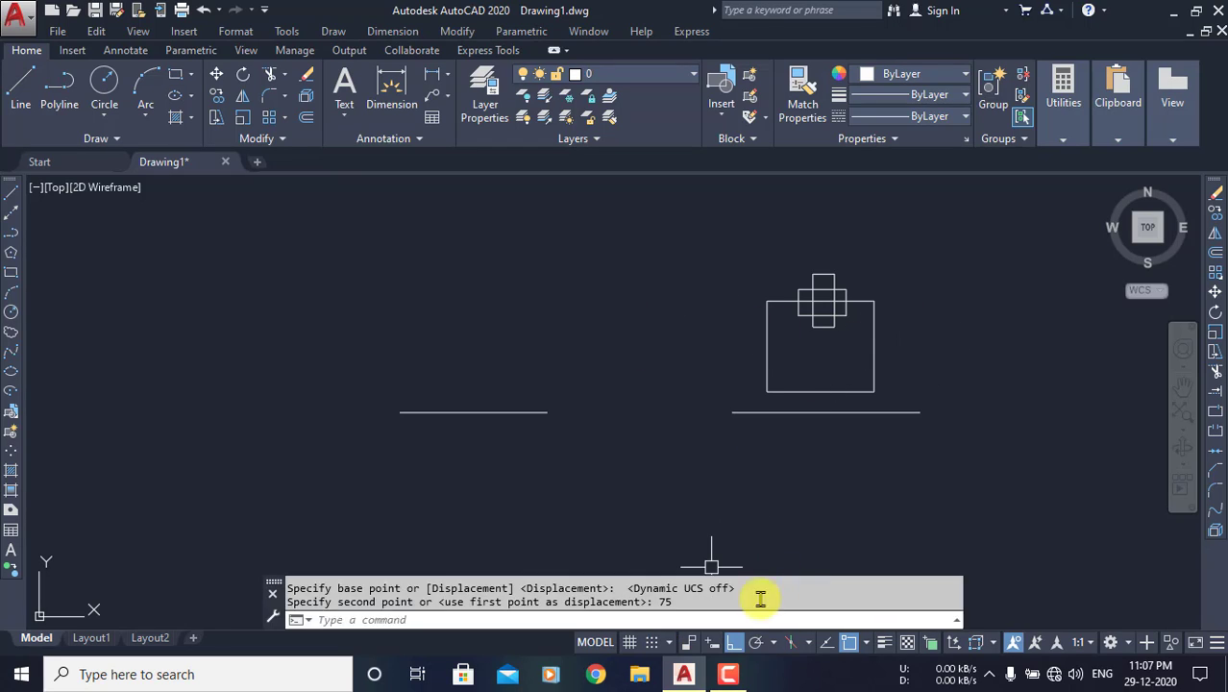
# Move the three rectangles 30 units straight down below the second line, using the large rectangle's centre as base point
pyautogui.click(683, 617)
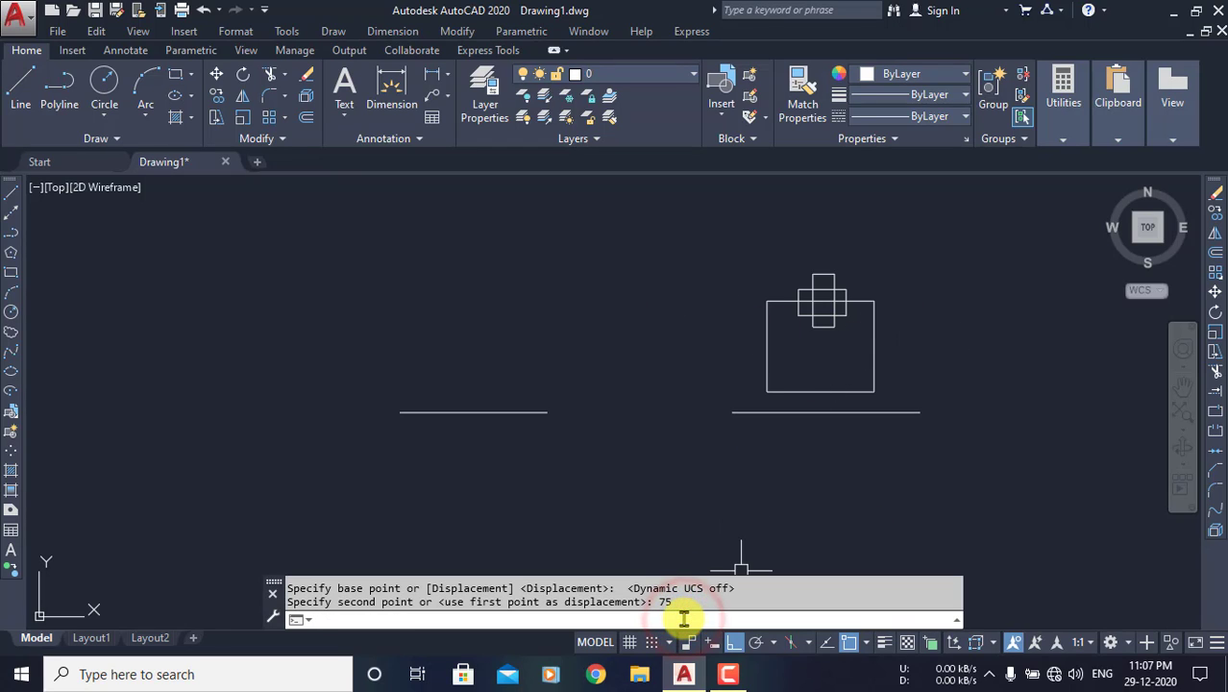
pyautogui.write('m')
pyautogui.press('Return')
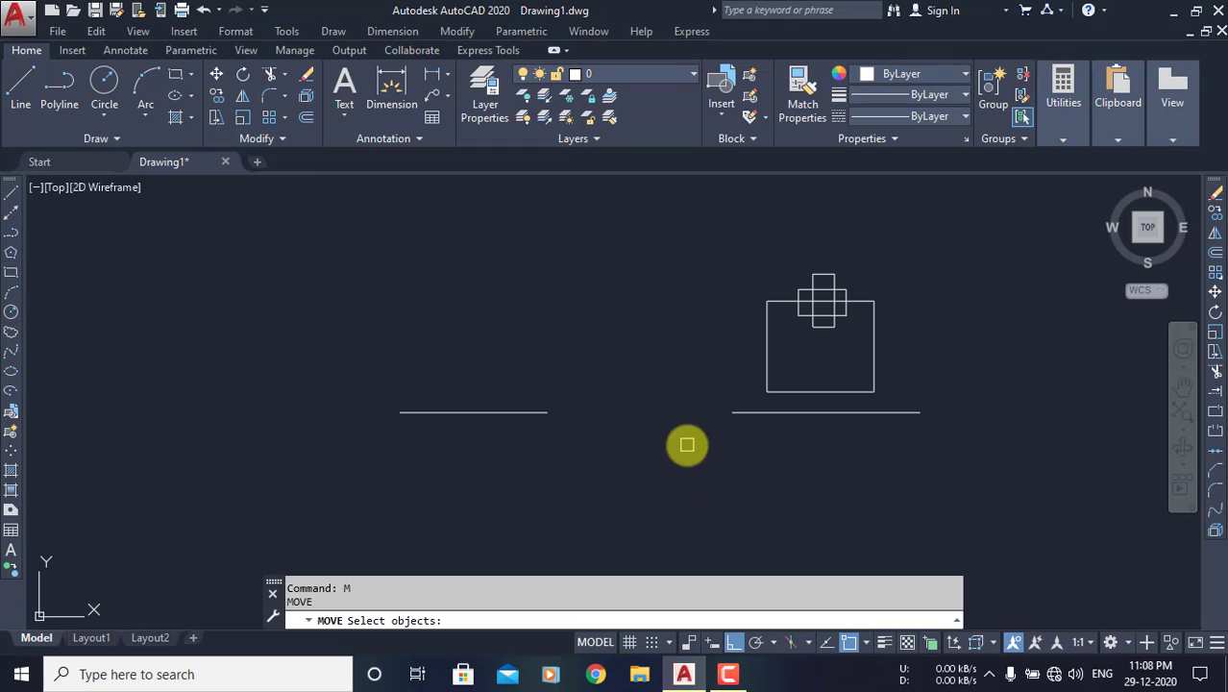
pyautogui.click(722, 245)
pyautogui.click(903, 404)
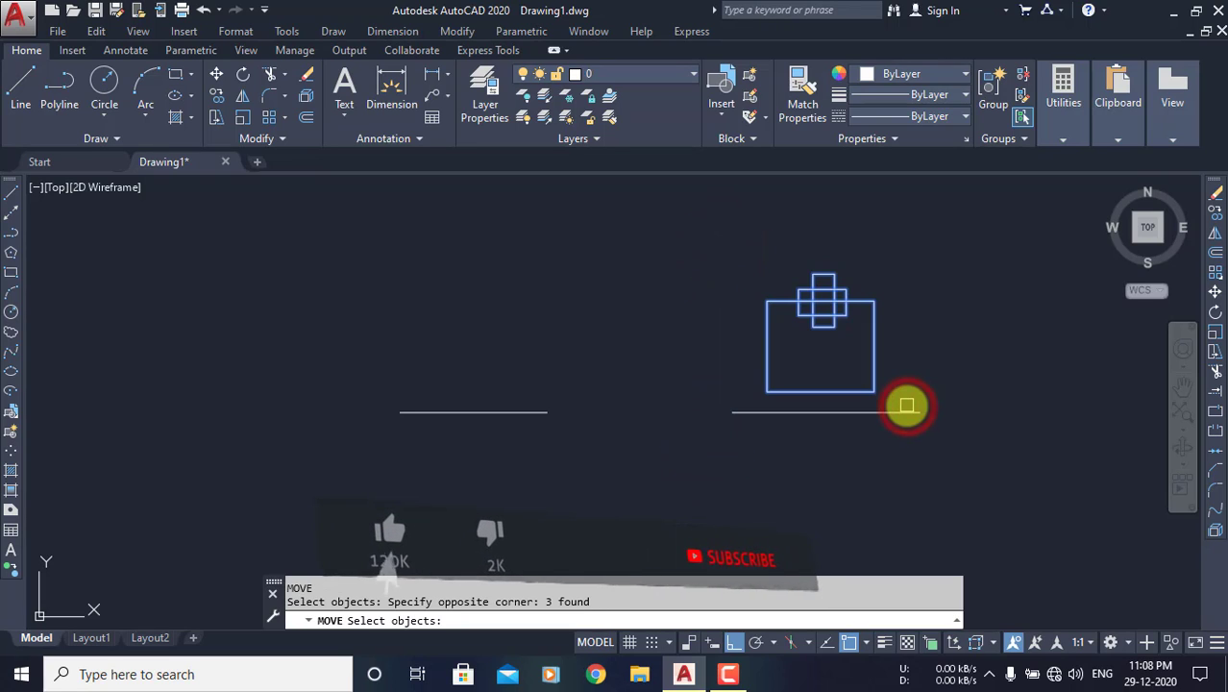
pyautogui.press('Return')
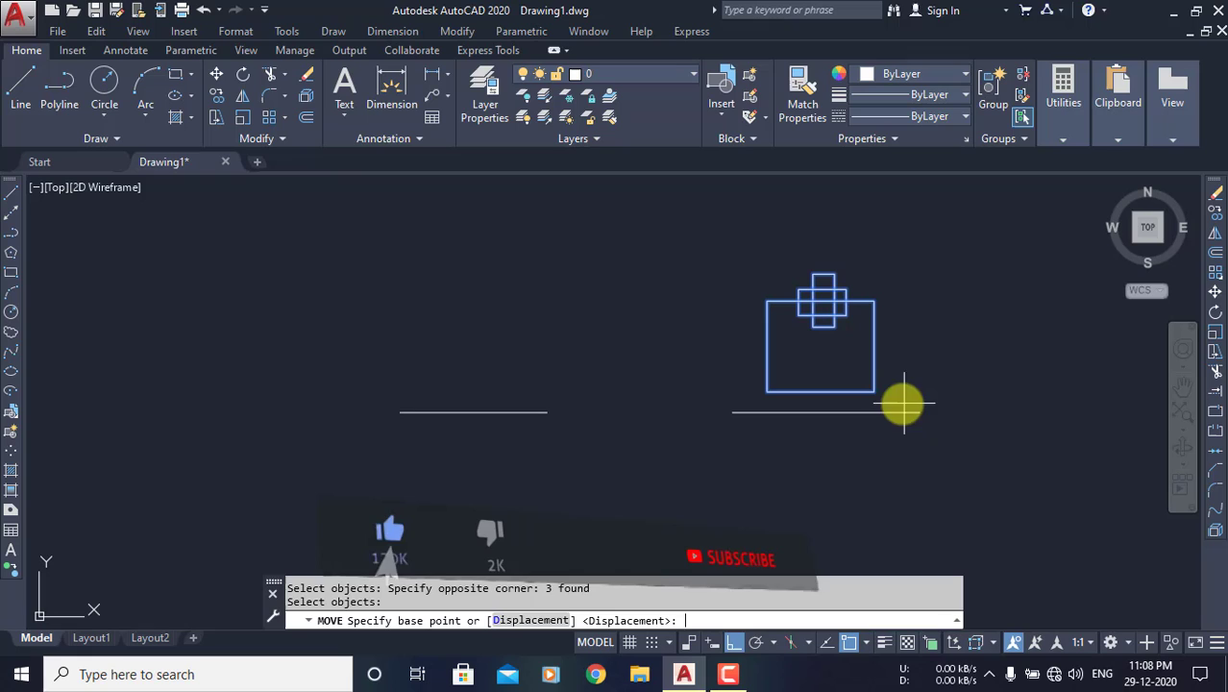
pyautogui.click(820, 344)
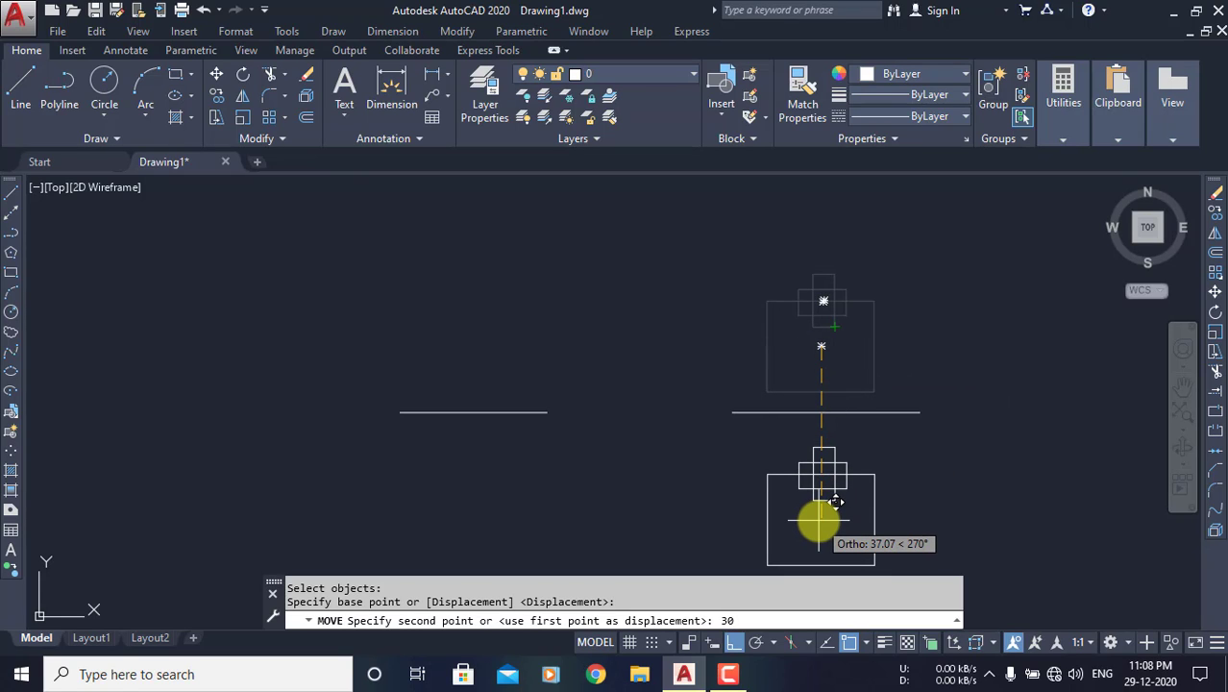
pyautogui.press('Return')
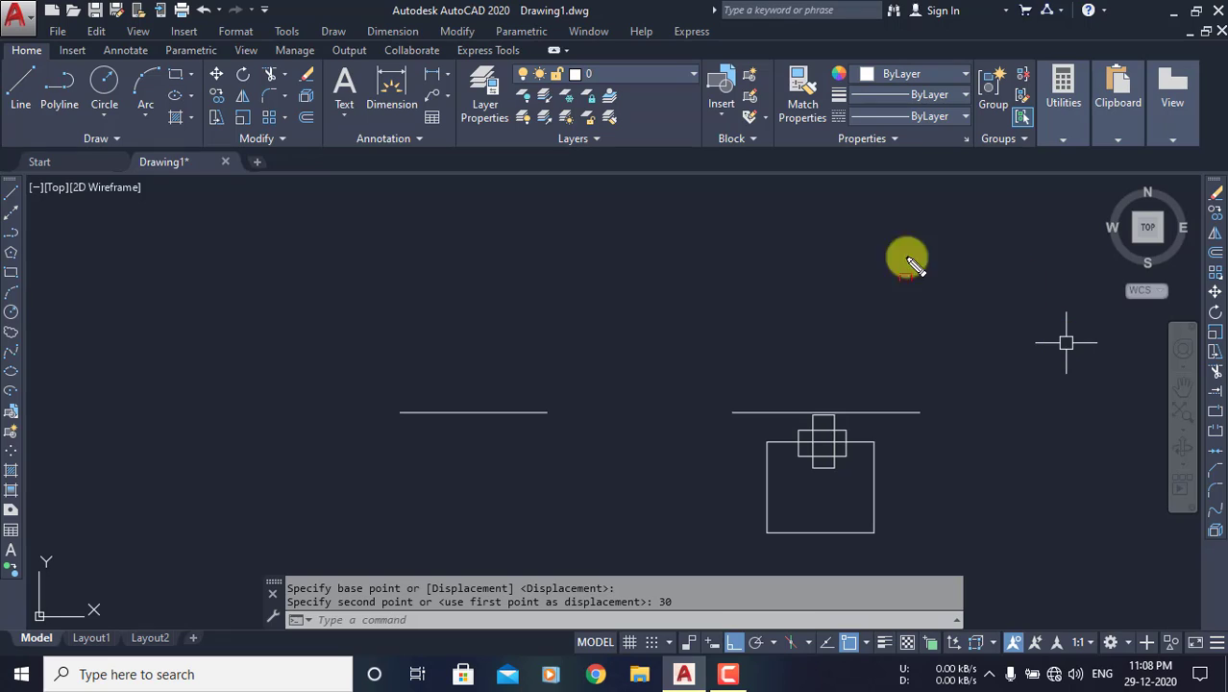
pyautogui.moveTo(757, 283); pyautogui.dragTo(884, 389)
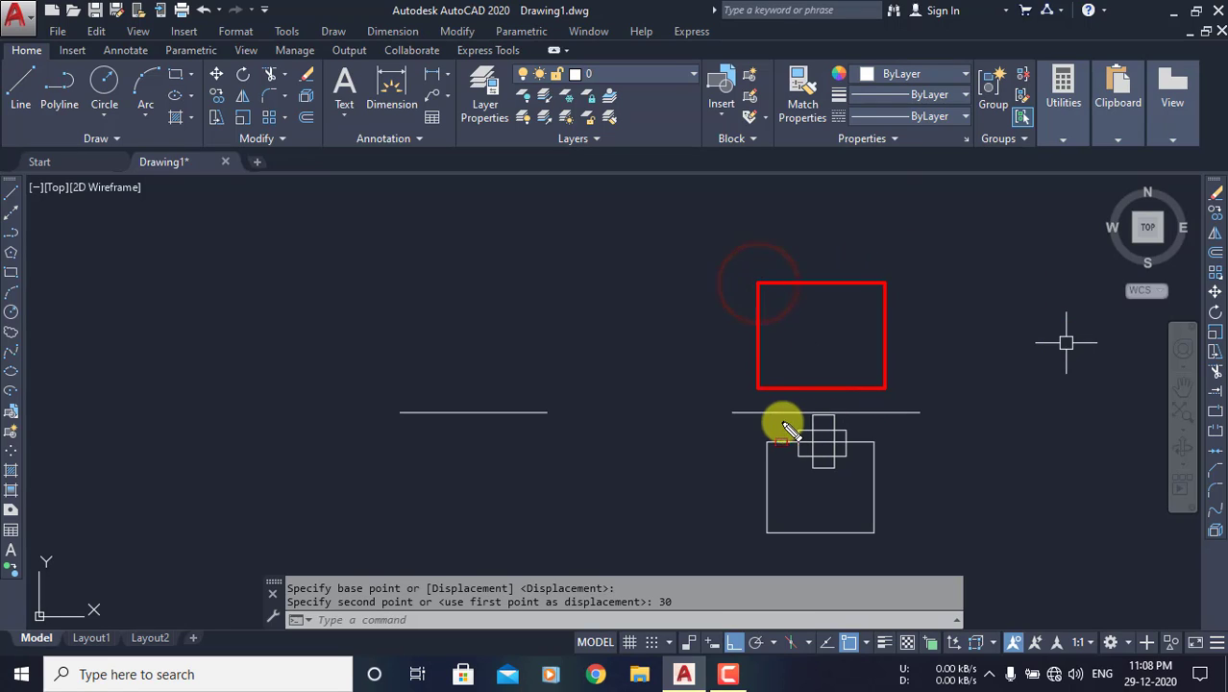
pyautogui.moveTo(748, 411); pyautogui.dragTo(888, 543)
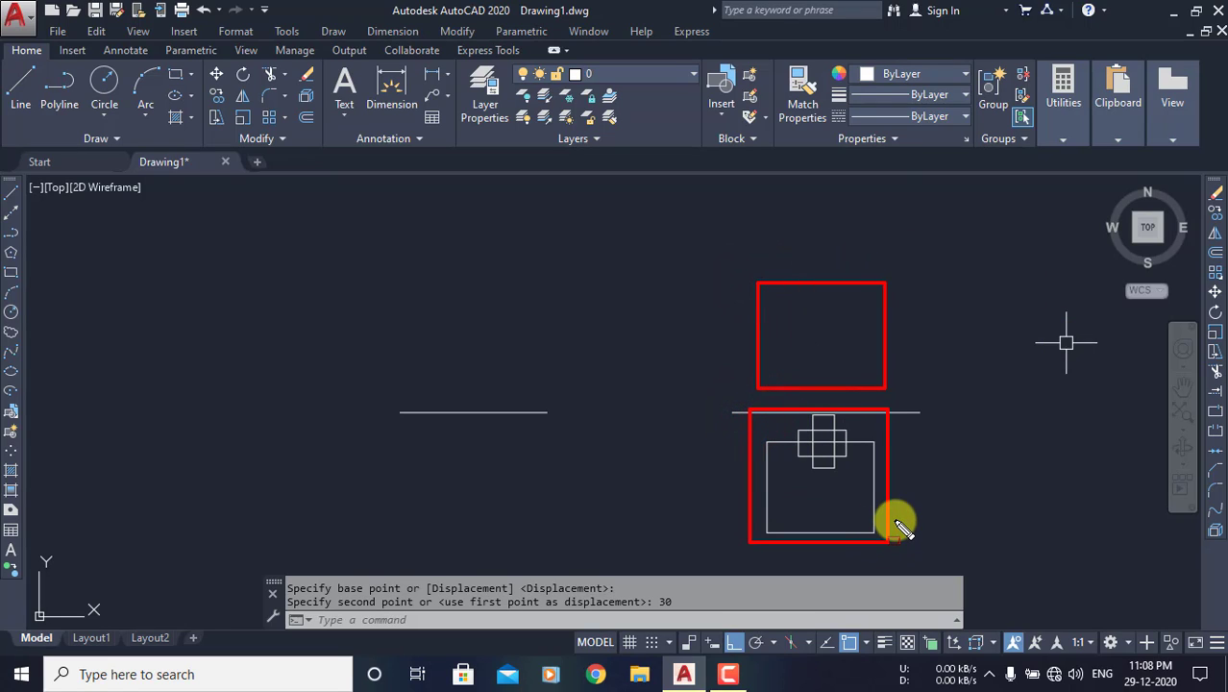
# Erase both horizontal lines, leaving only the large rectangle and the two small crossing rectangles
pyautogui.press('Escape')
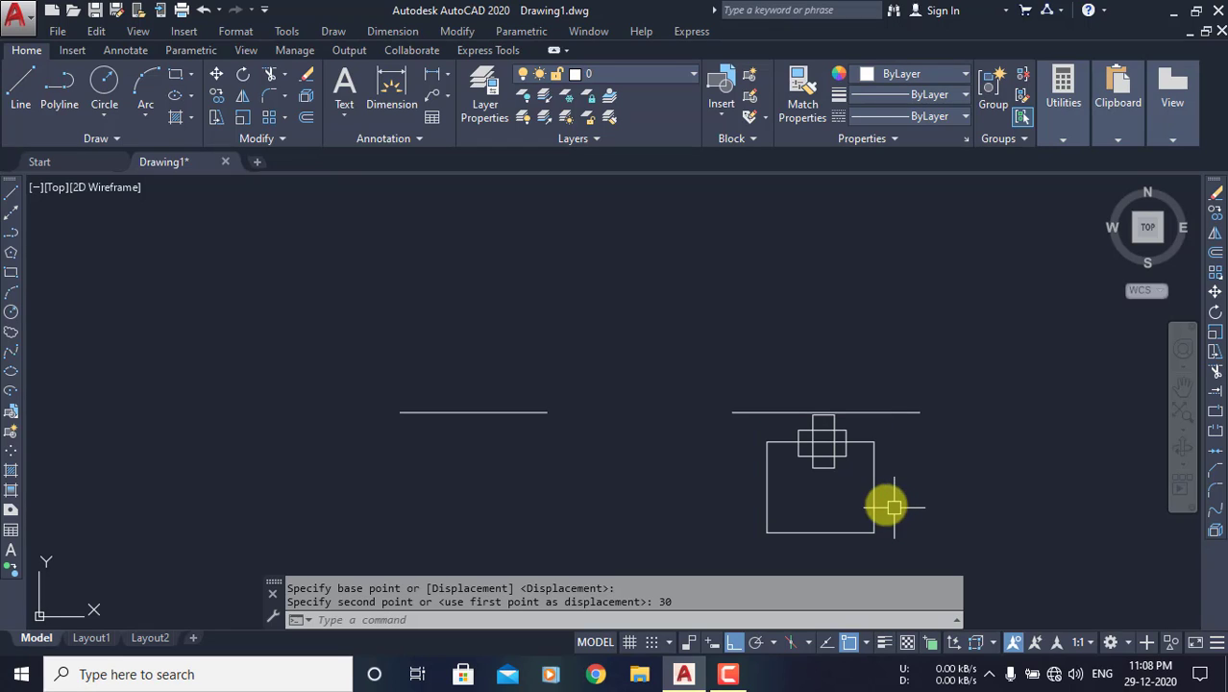
pyautogui.click(765, 411)
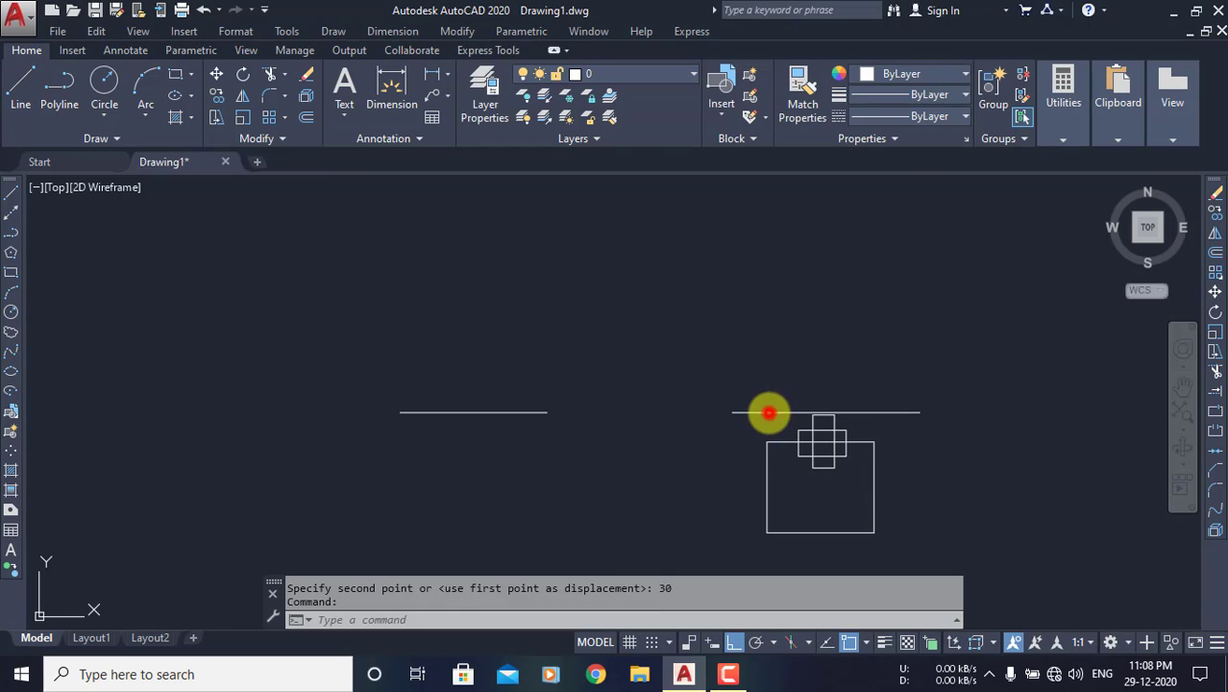
pyautogui.click(501, 412)
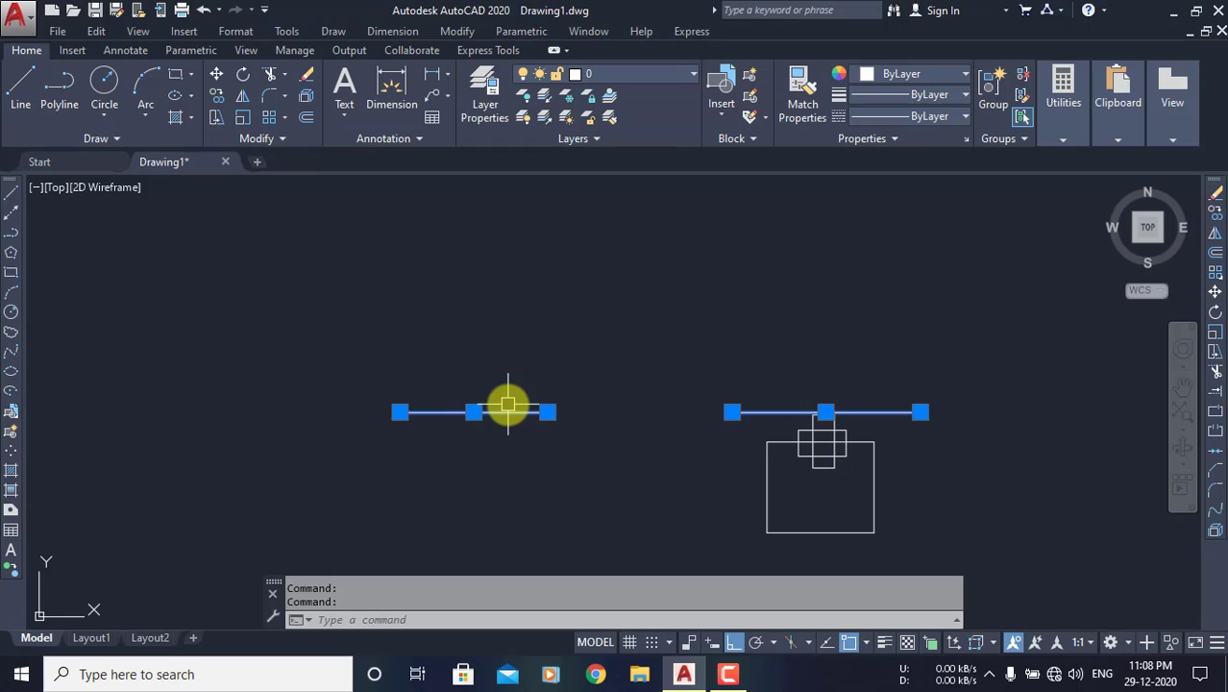
pyautogui.press('Delete')
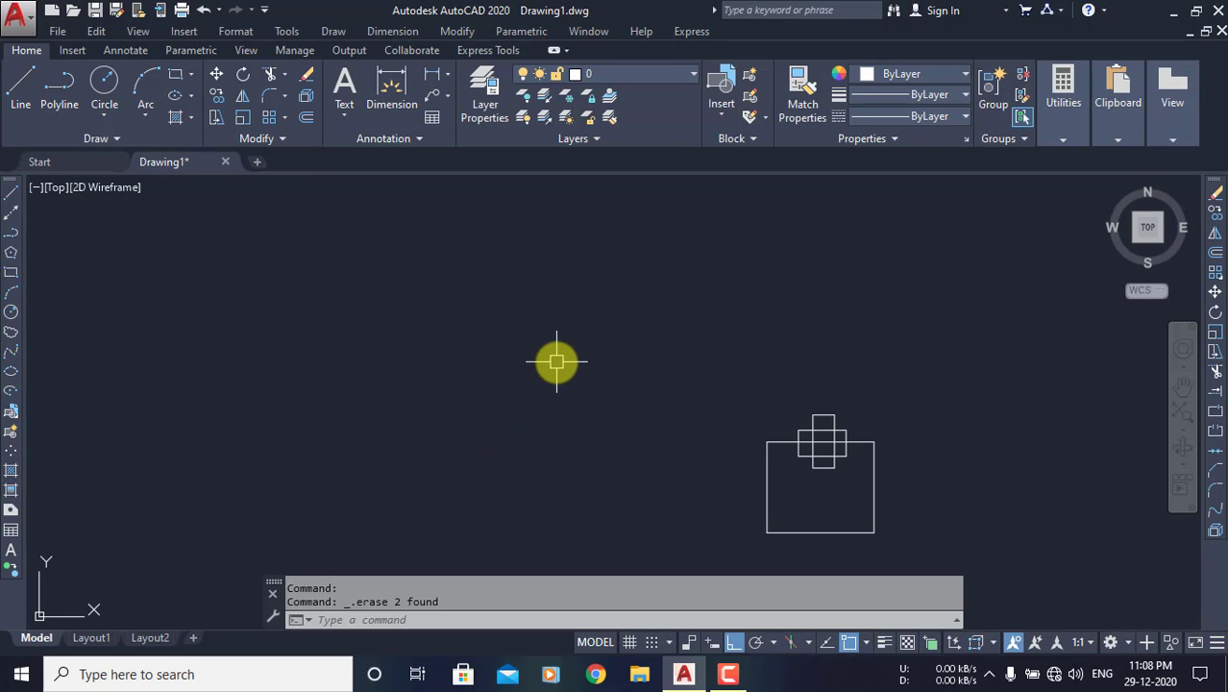
# Turn on polar tracking and set its increment angle to 35 degrees in the tracking settings
pyautogui.moveTo(623, 427)
pyautogui.mouseDown(button='middle')
pyautogui.moveTo(470, 370)
pyautogui.moveTo(436, 374)
pyautogui.mouseUp(button='middle')
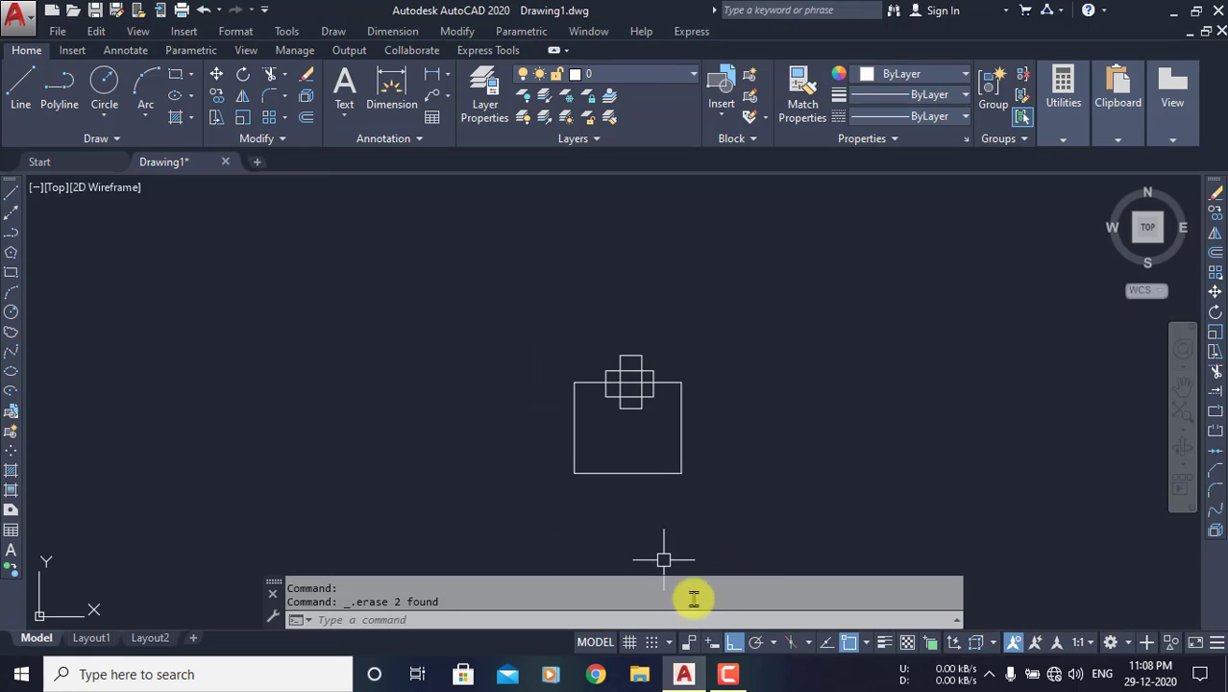
pyautogui.click(756, 645)
pyautogui.rightClick(753, 646)
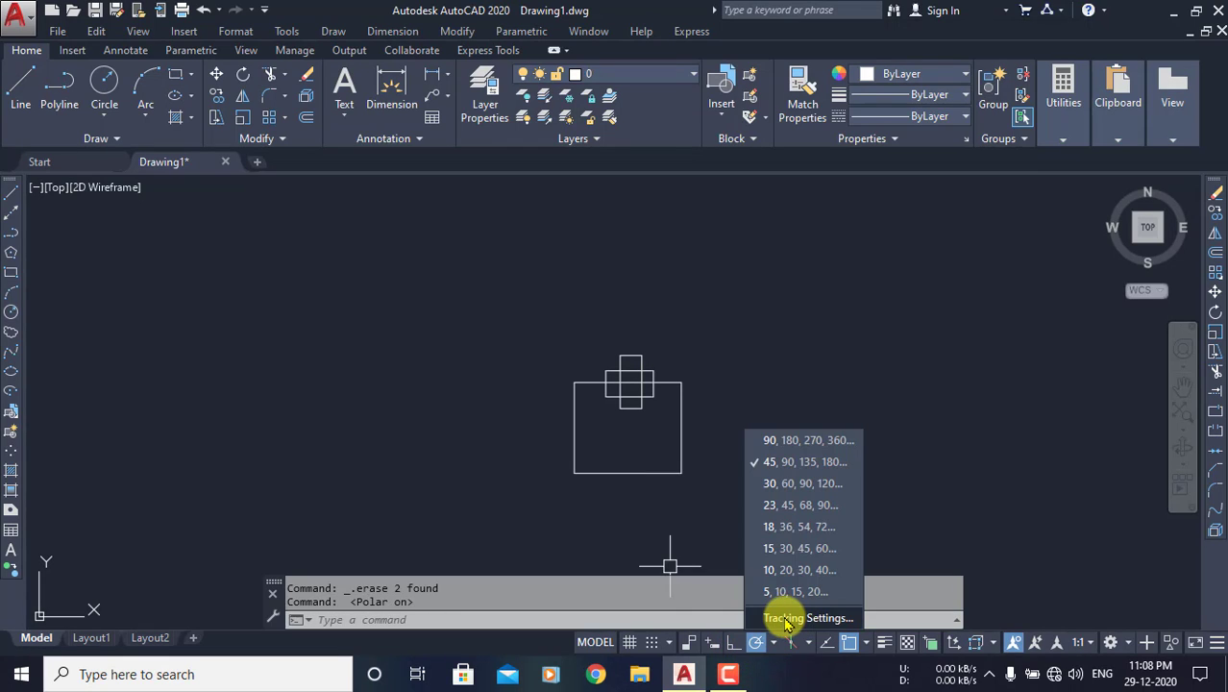
pyautogui.click(784, 619)
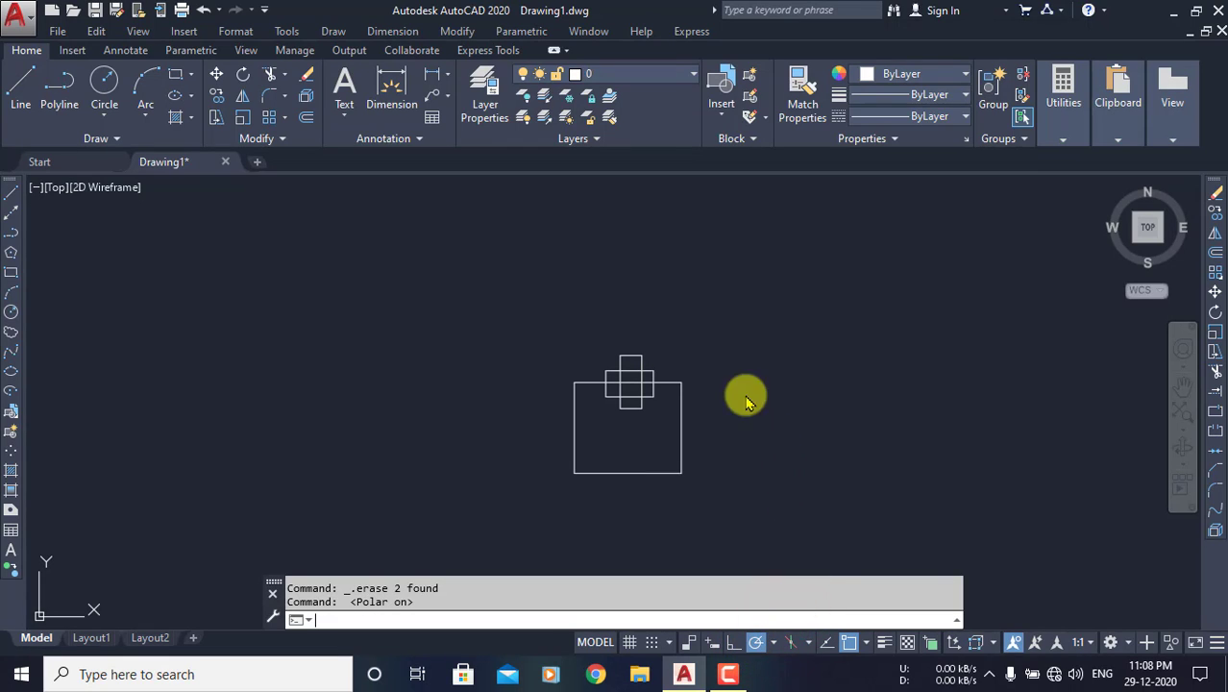
pyautogui.moveTo(582, 248); pyautogui.dragTo(525, 250)
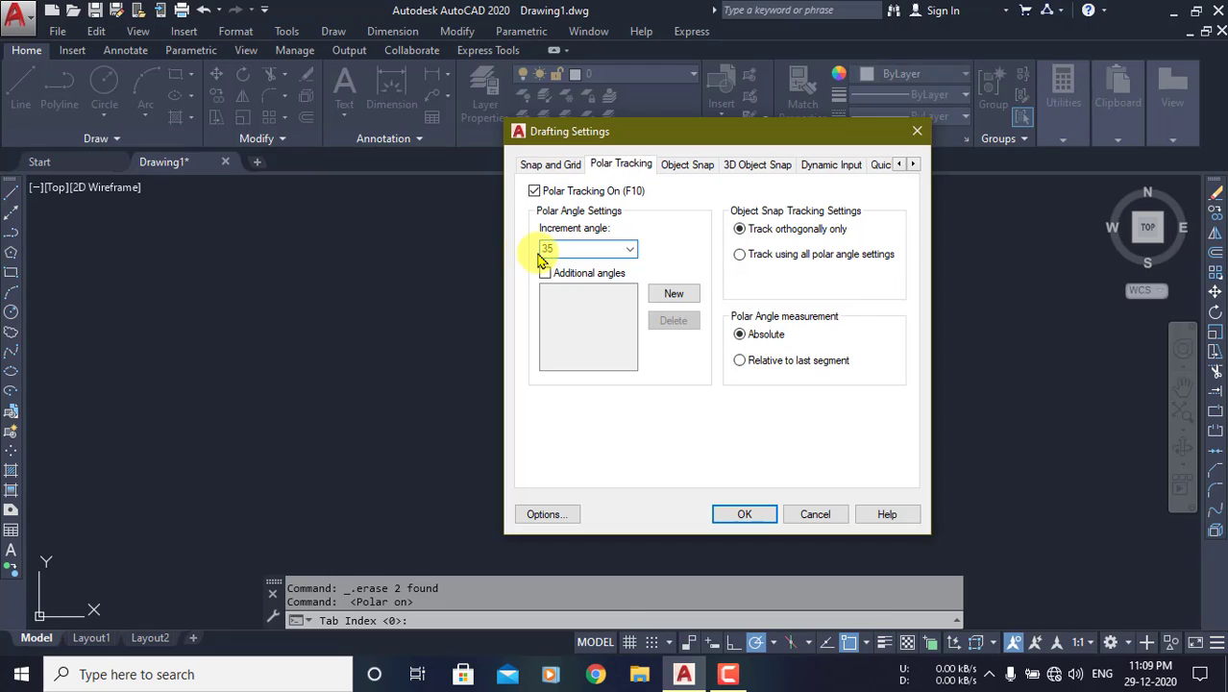
pyautogui.click(740, 516)
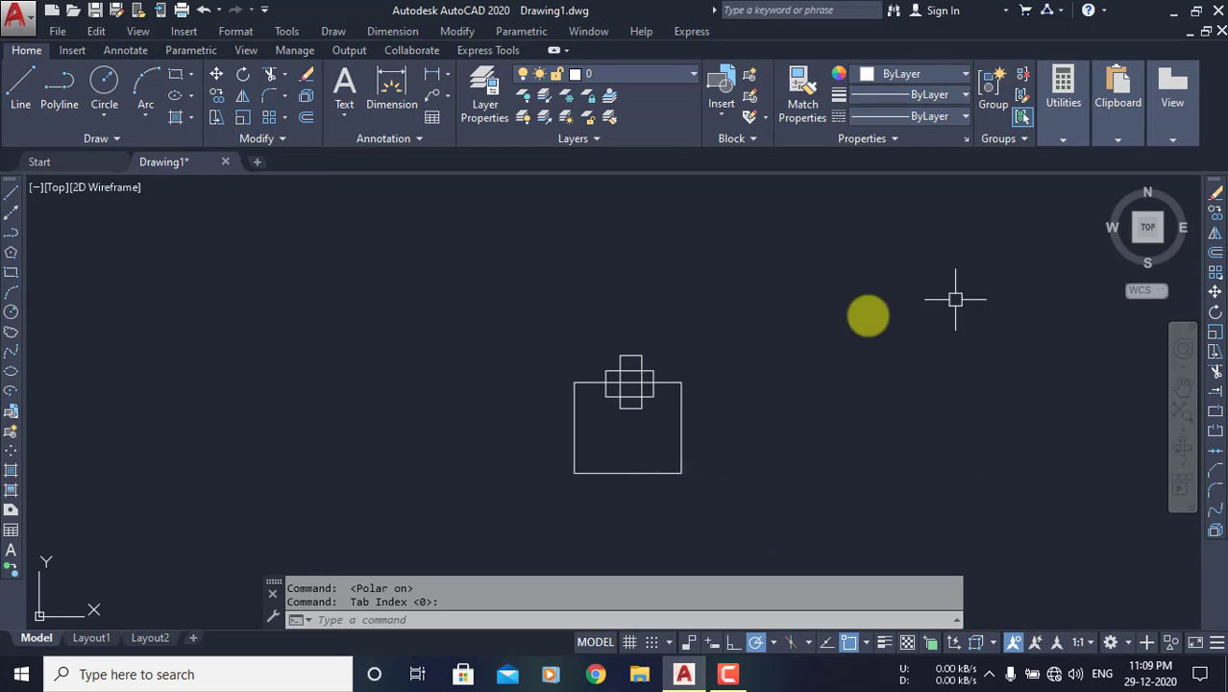
# Move all three rectangles 50 units up and to the right along the 35° polar direction, using the large rectangle's lower-left corner as base point
pyautogui.click(1214, 293)
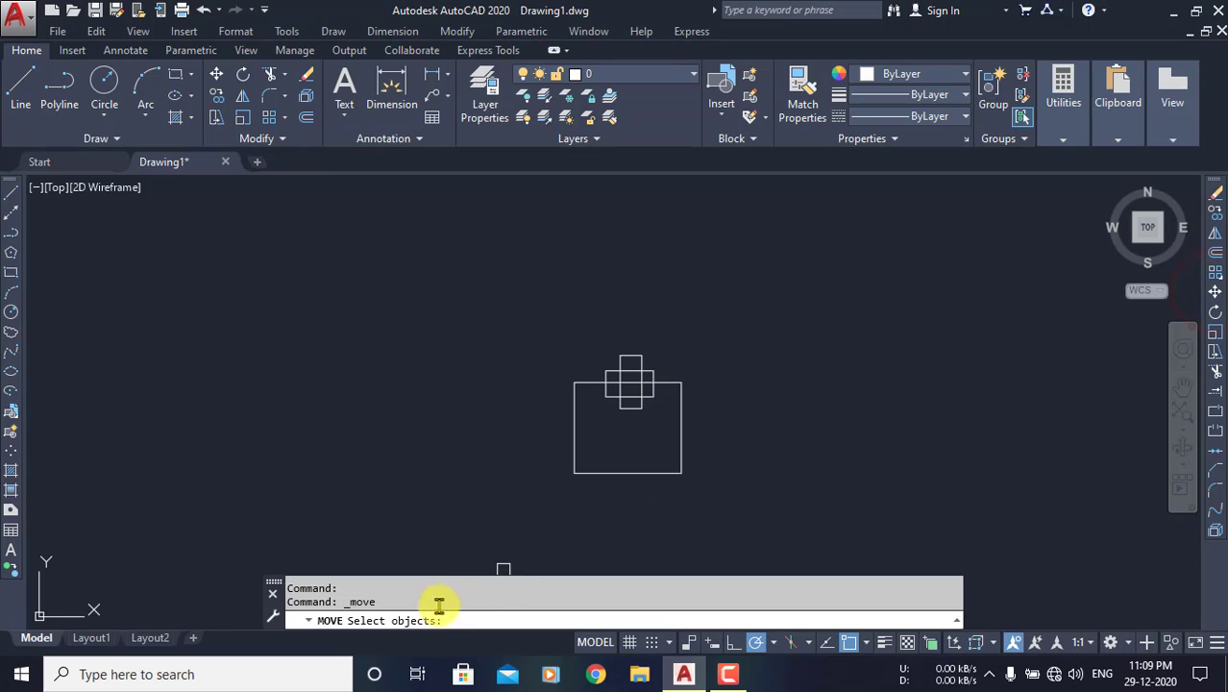
pyautogui.click(521, 315)
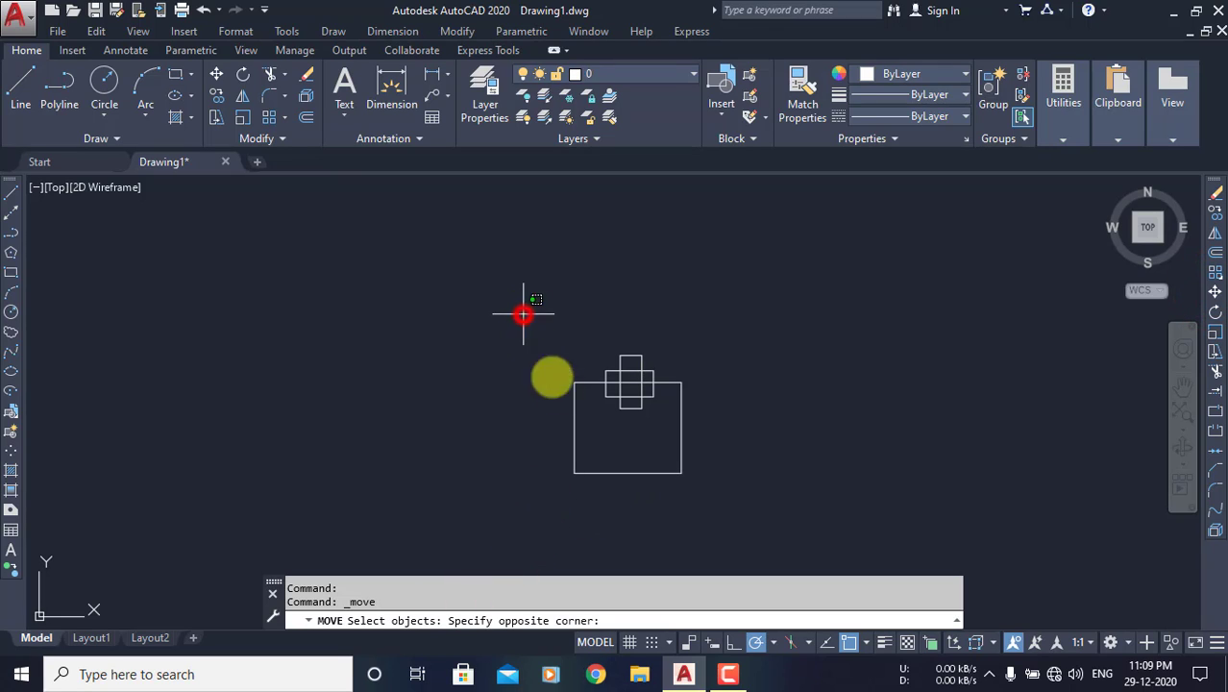
pyautogui.click(727, 501)
pyautogui.press('Return')
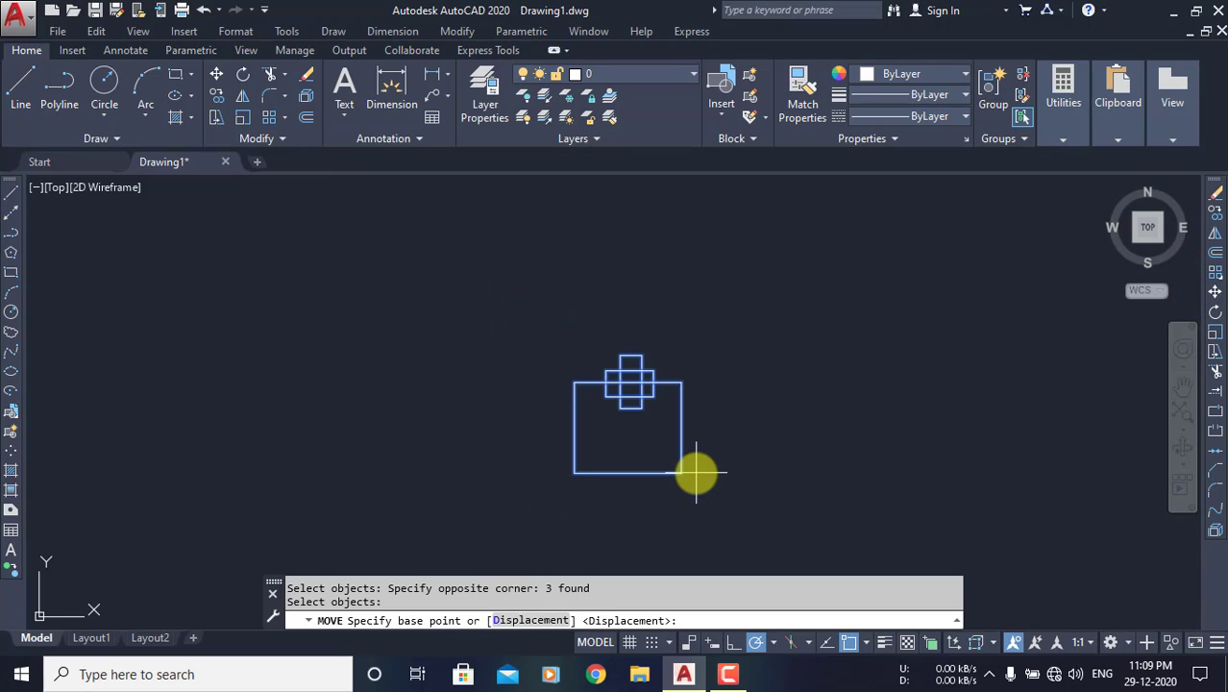
pyautogui.click(573, 471)
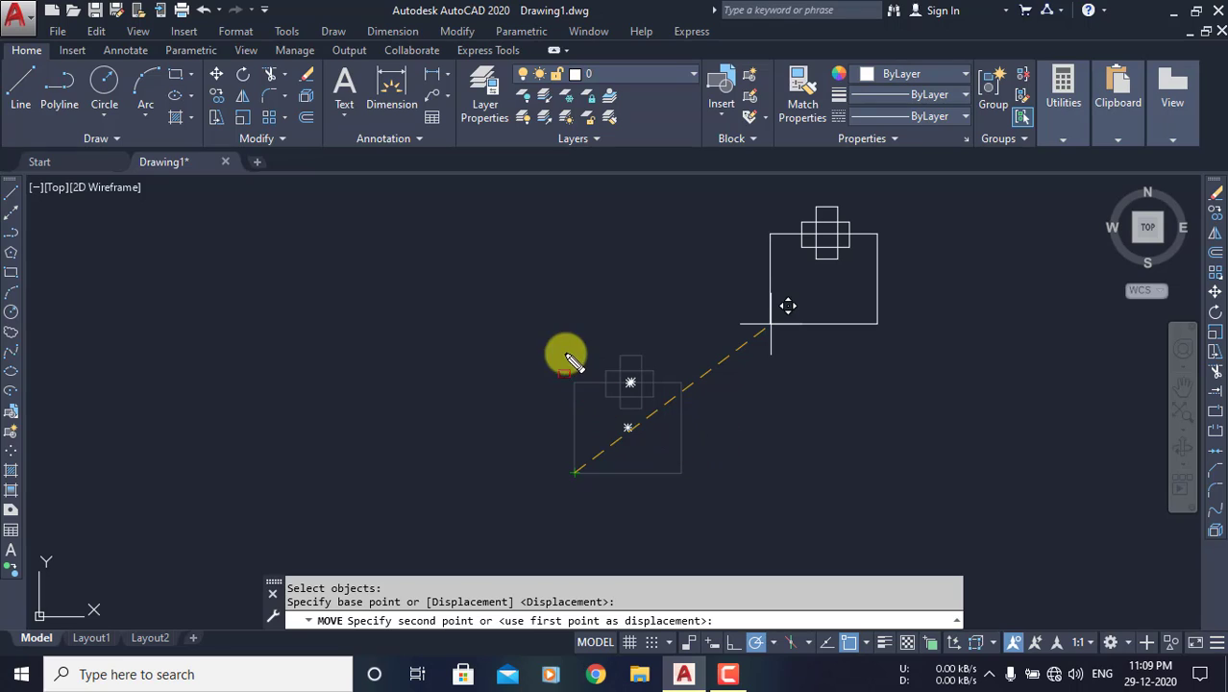
pyautogui.moveTo(548, 343); pyautogui.dragTo(714, 496)
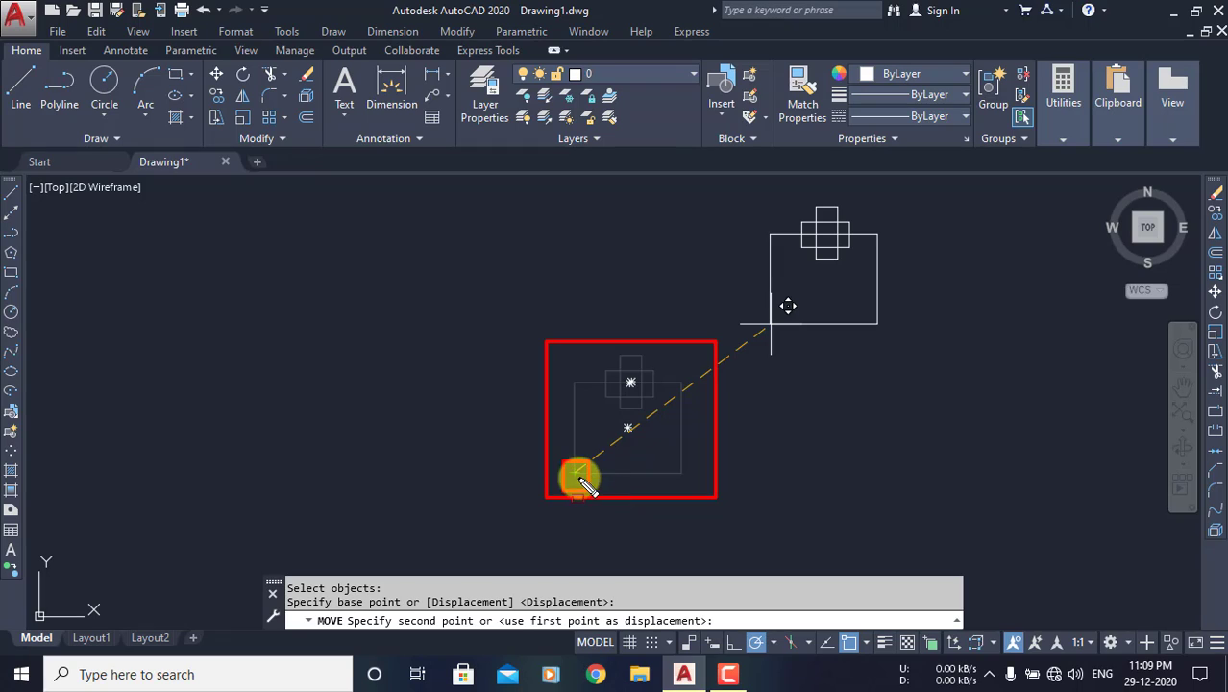
pyautogui.moveTo(754, 308); pyautogui.dragTo(787, 340)
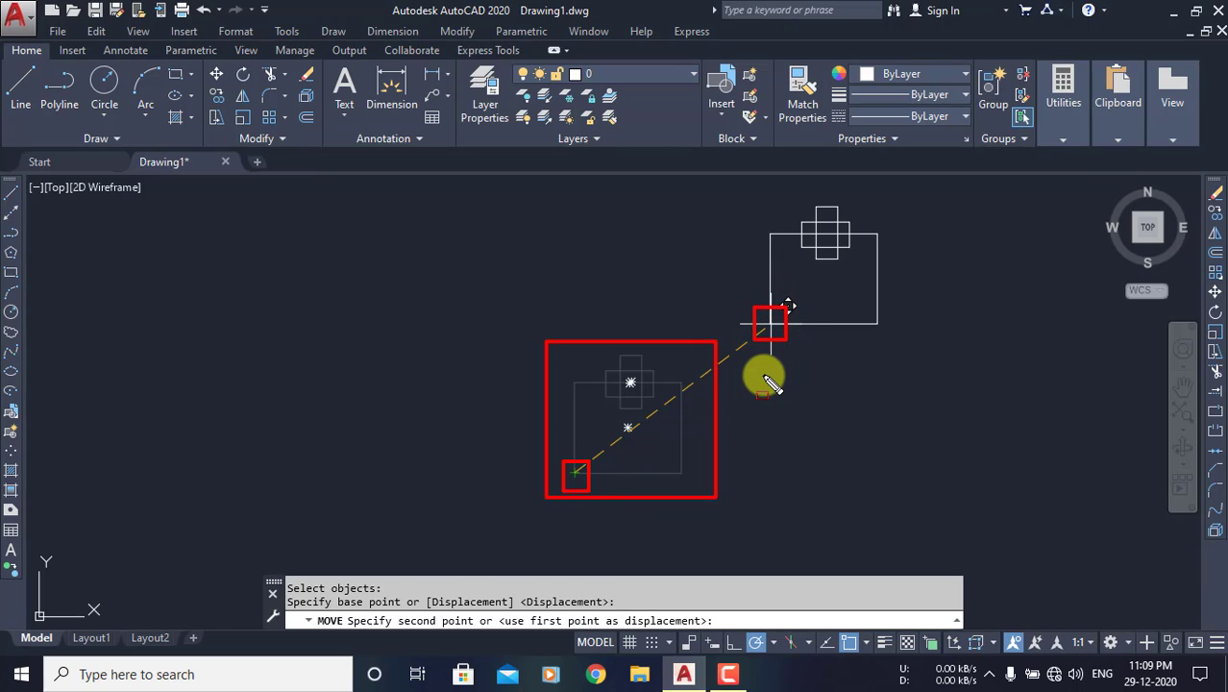
pyautogui.press('Escape')
pyautogui.write('D50')
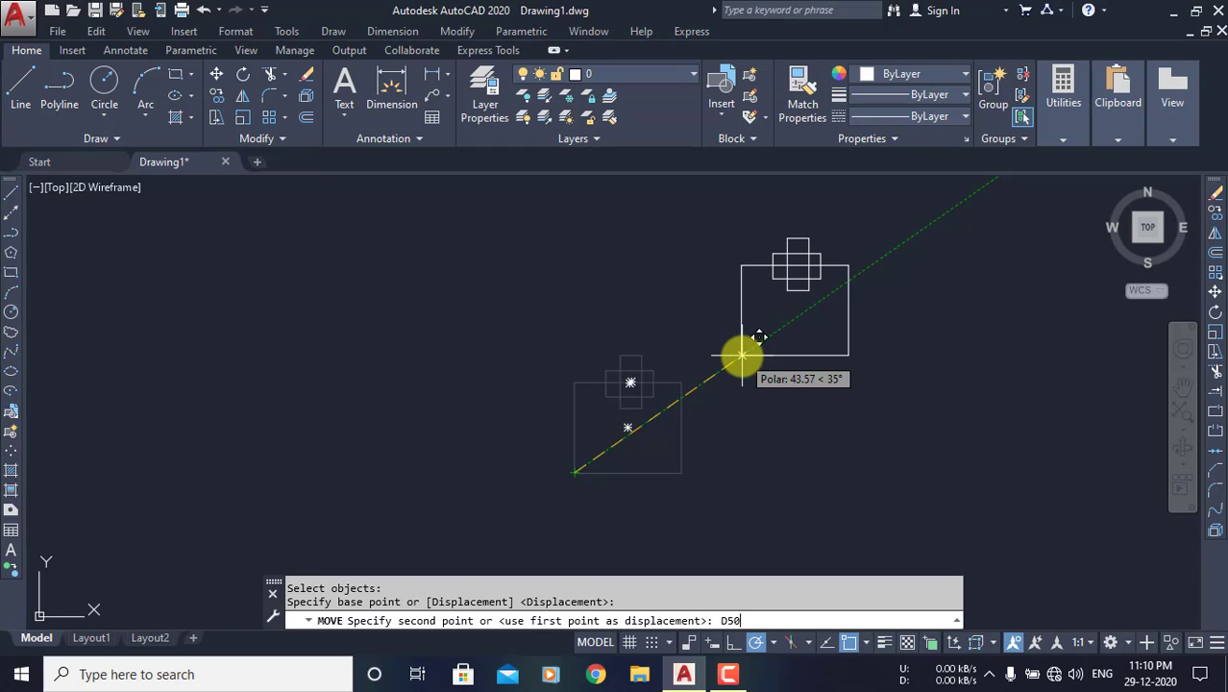
pyautogui.press('Return')
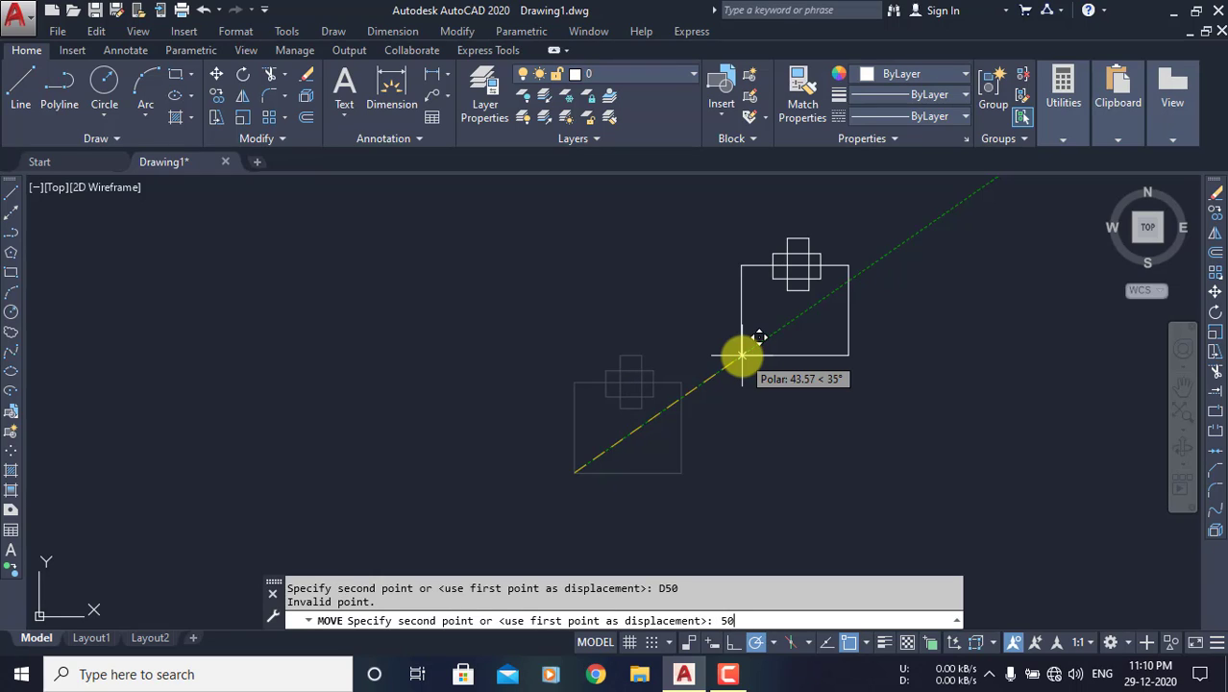
pyautogui.press('Return')
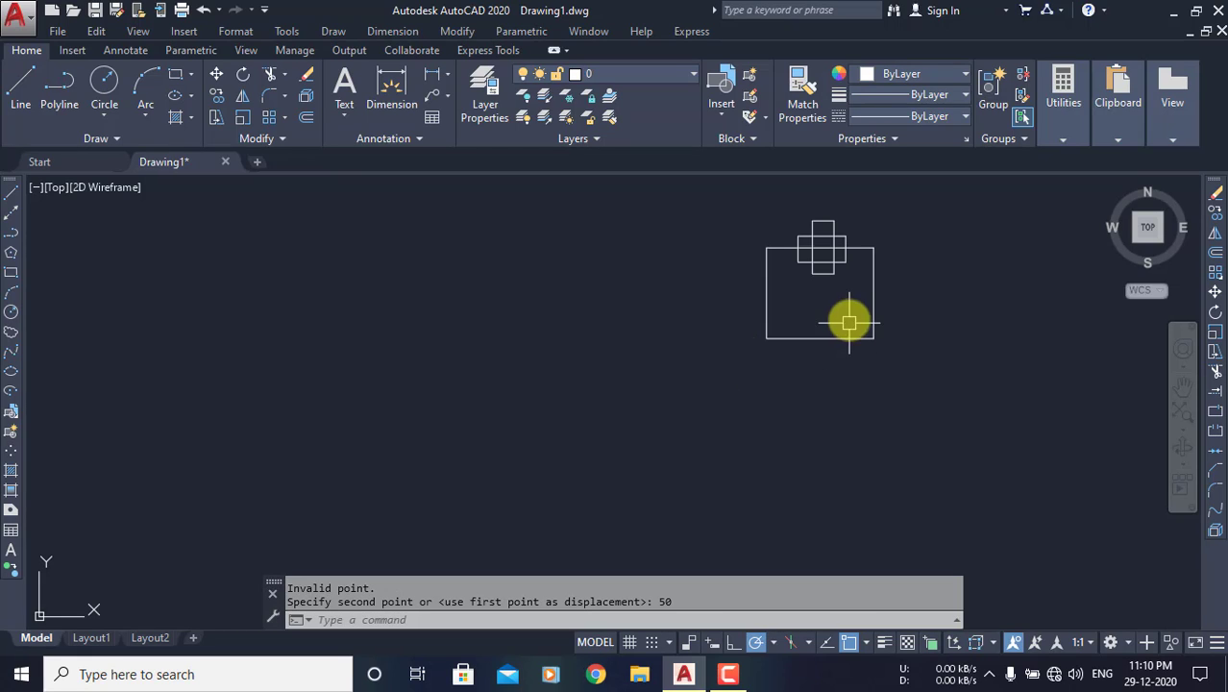
# Turn on object snap tracking
pyautogui.moveTo(849, 321)
pyautogui.mouseDown(button='middle')
pyautogui.moveTo(680, 378)
pyautogui.moveTo(598, 389)
pyautogui.mouseUp(button='middle')
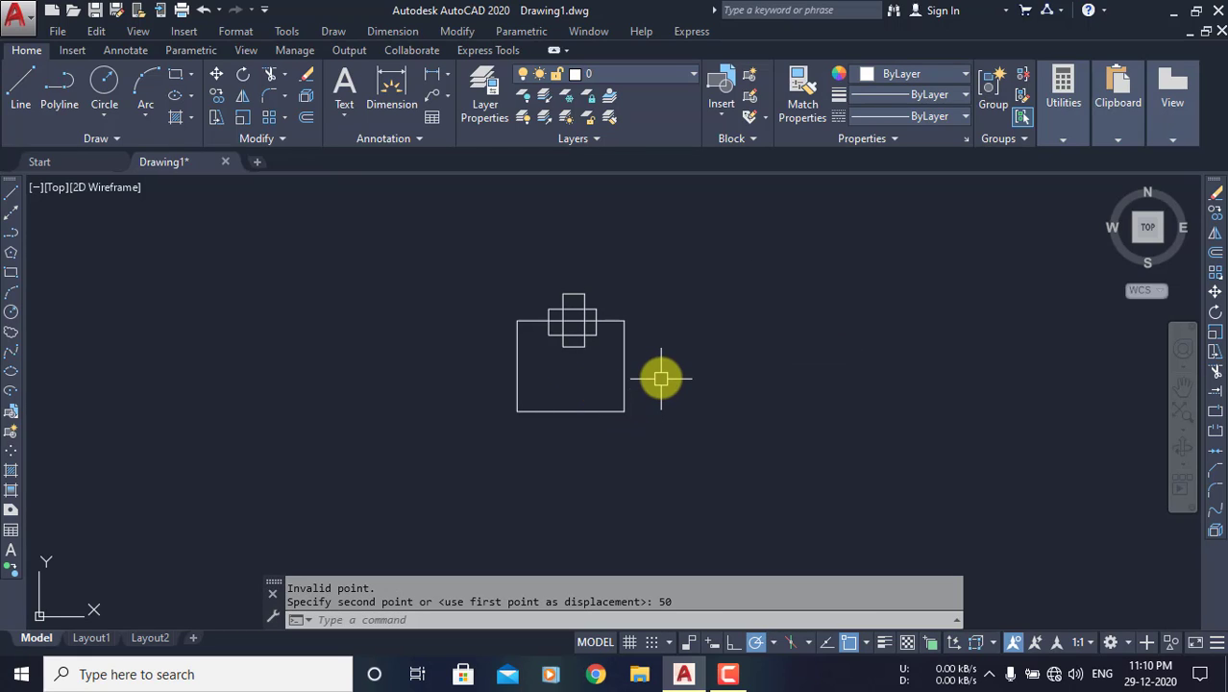
pyautogui.scroll(2, 660, 377)
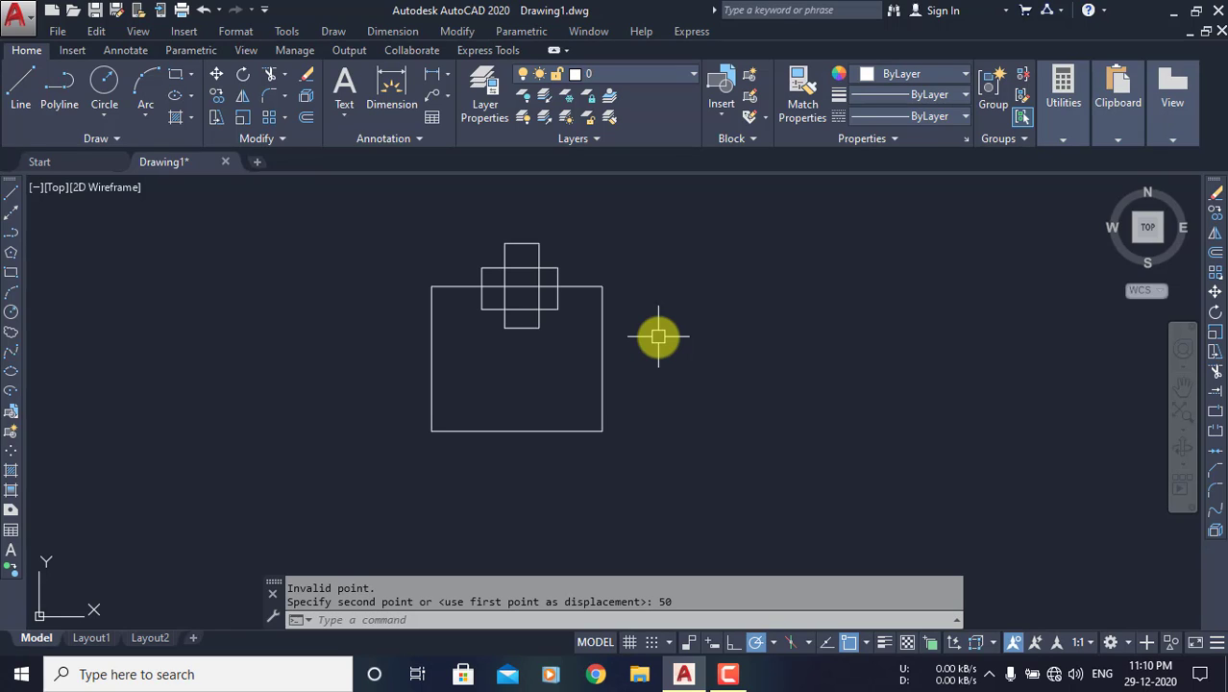
pyautogui.press('F11')
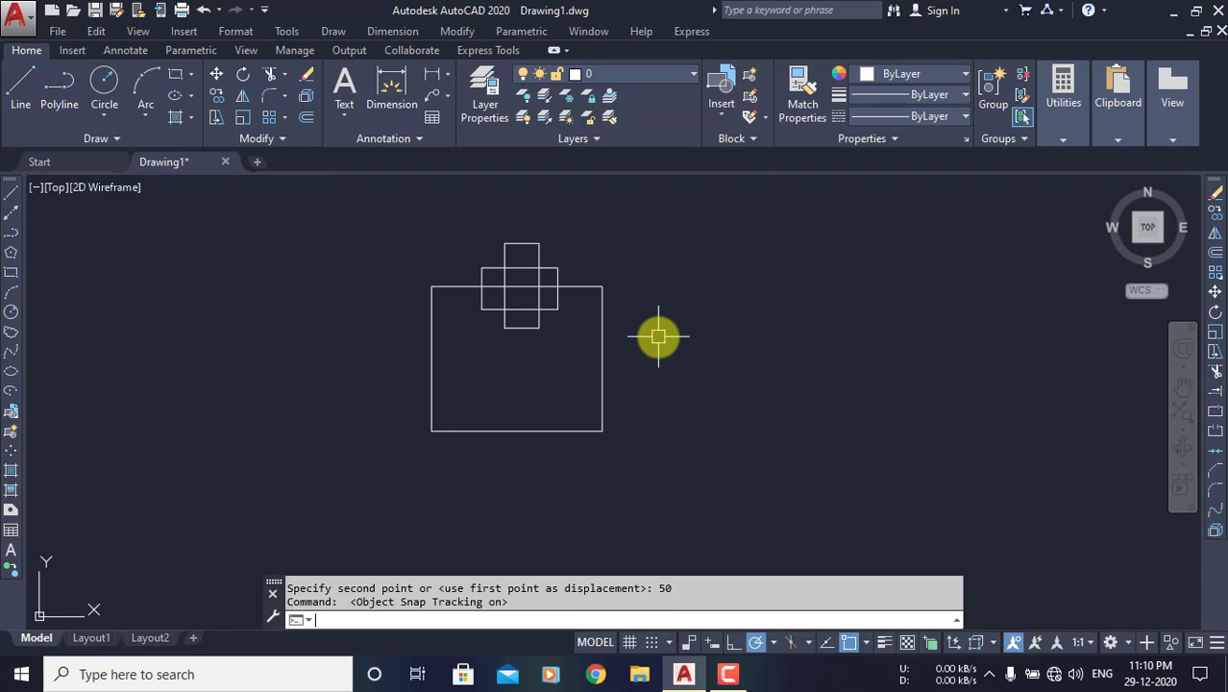